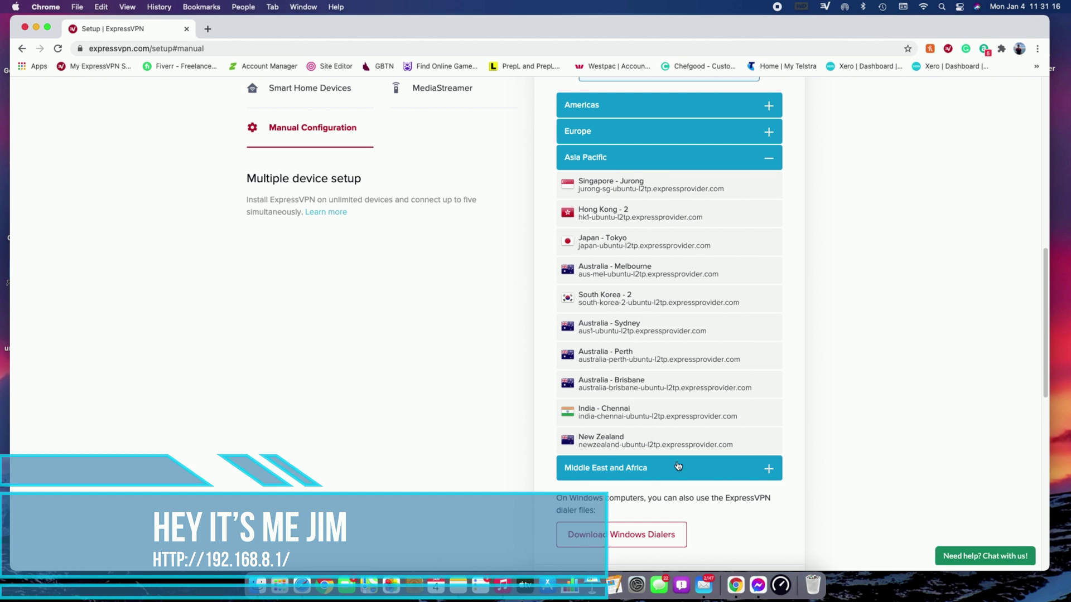
left_click(587, 109)
Expand Asia Pacific, select the Sydney hostname aus1-ubuntu-l2tp.expressprovider.com, then bring the router page forward
left_click(587, 109)
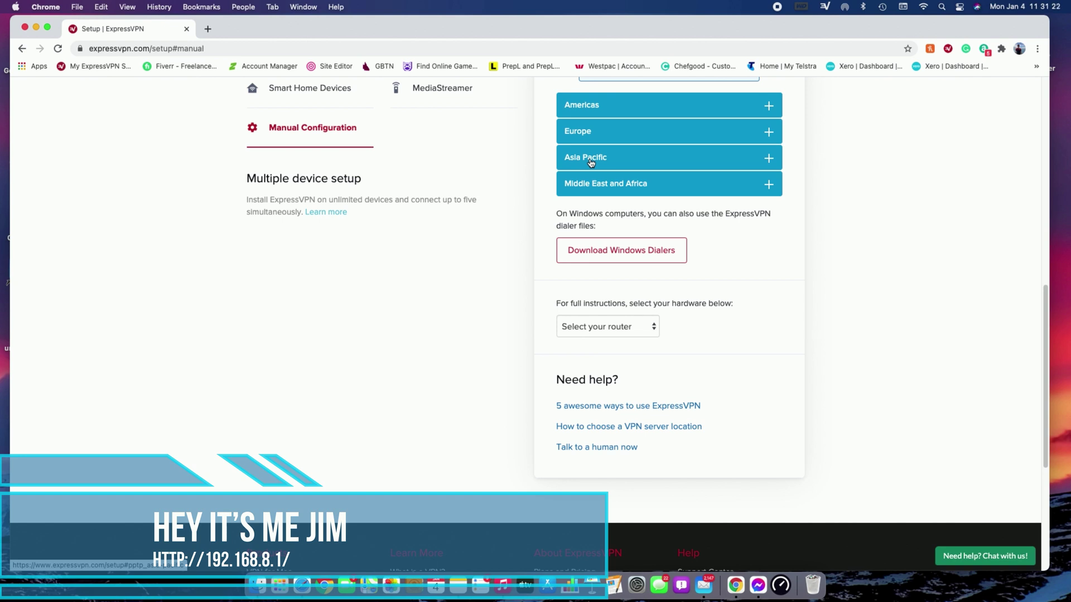
left_click(591, 161)
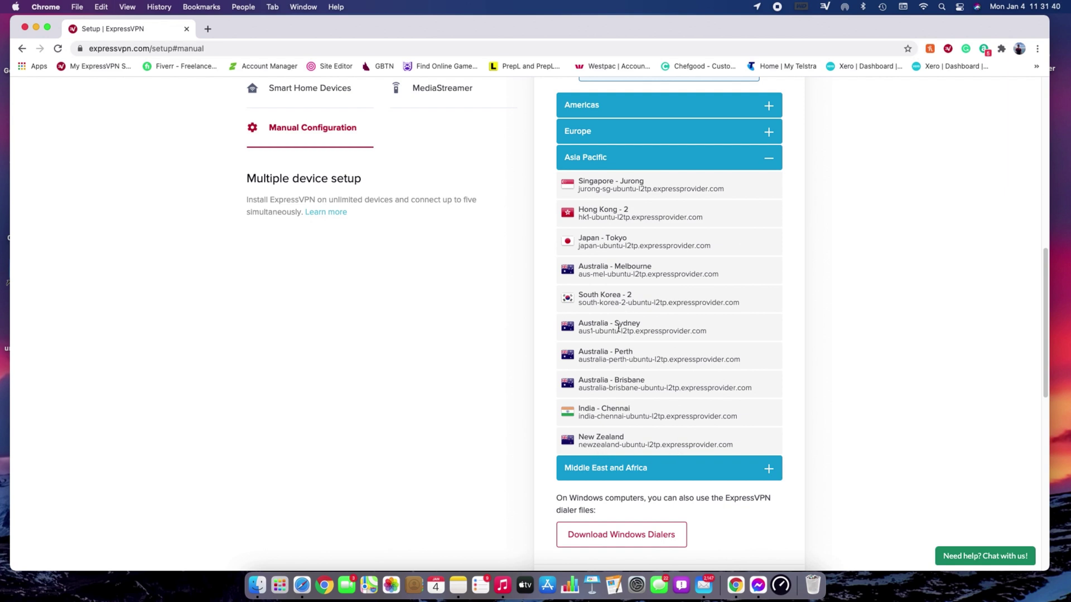
triple_click(612, 331)
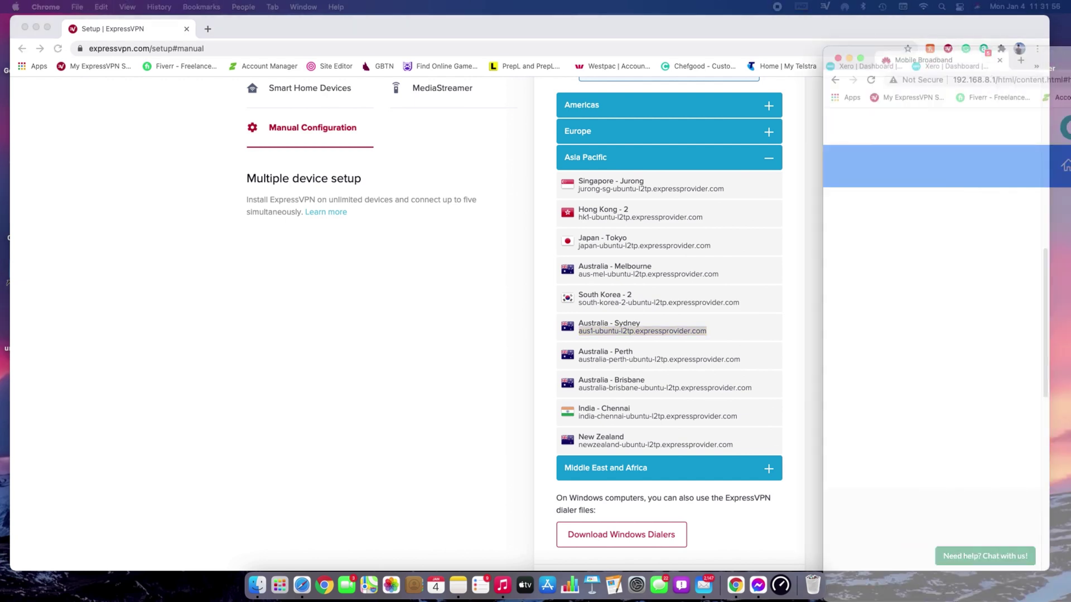
left_click_drag(1070, 4, 456, 4)
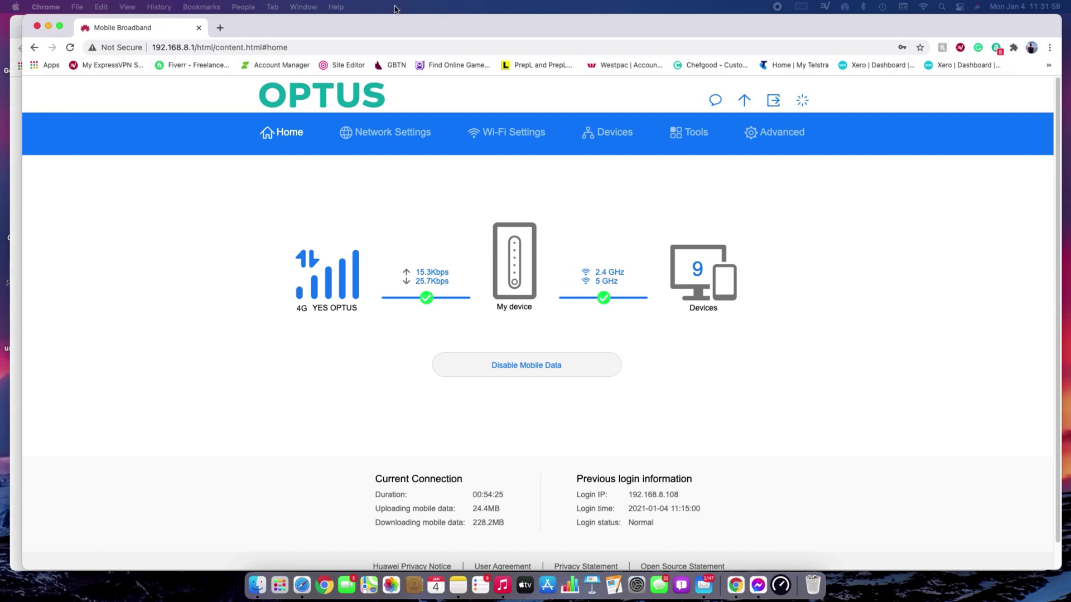
Bring the 192.168.8.1 router admin Home page back, showing 4G connected with 9 devices
scroll(473, 226, "down", 2)
scroll(474, 227, "up", 1)
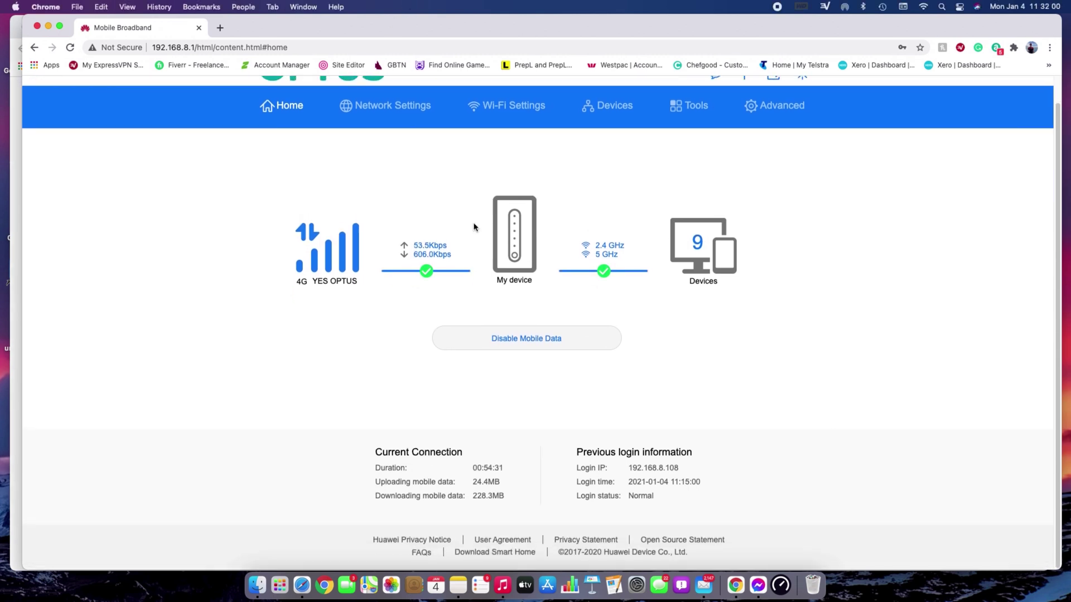
scroll(310, 150, "up", 2)
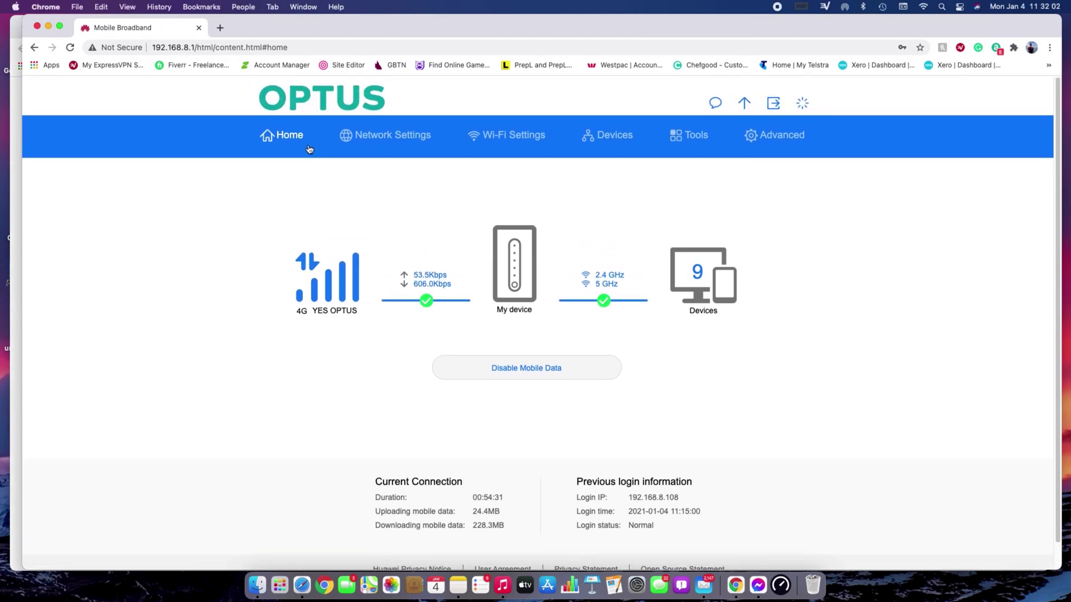
left_click_drag(154, 47, 195, 47)
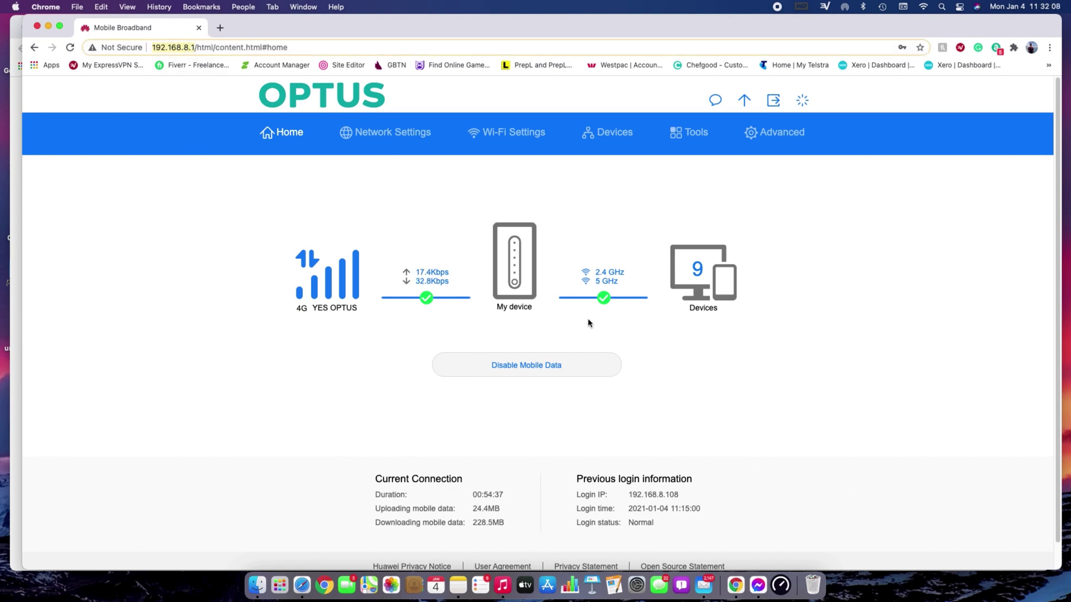
left_click(835, 313)
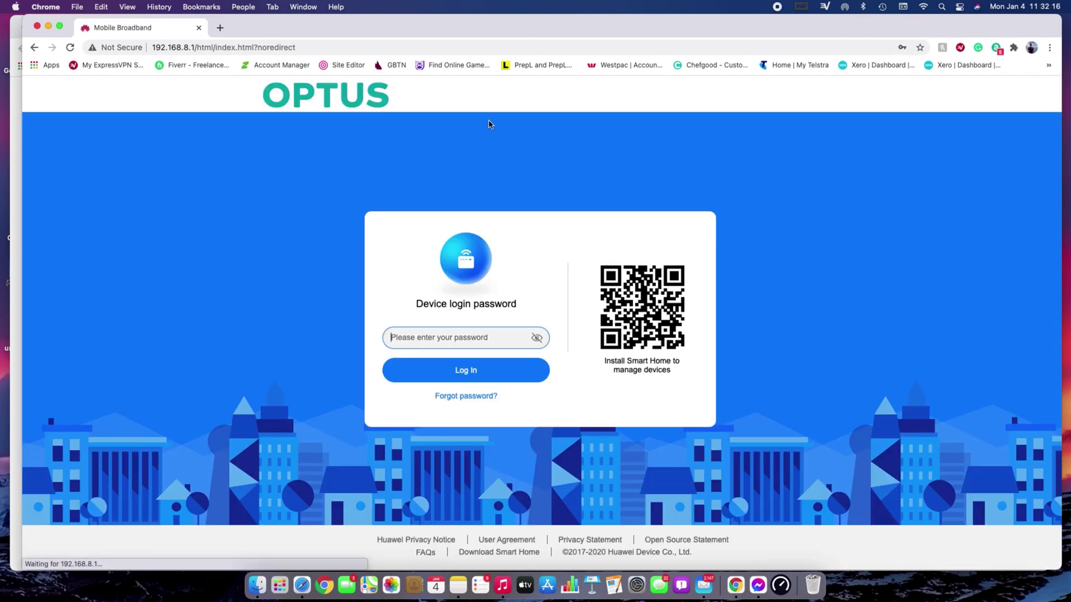
key("super+grave")
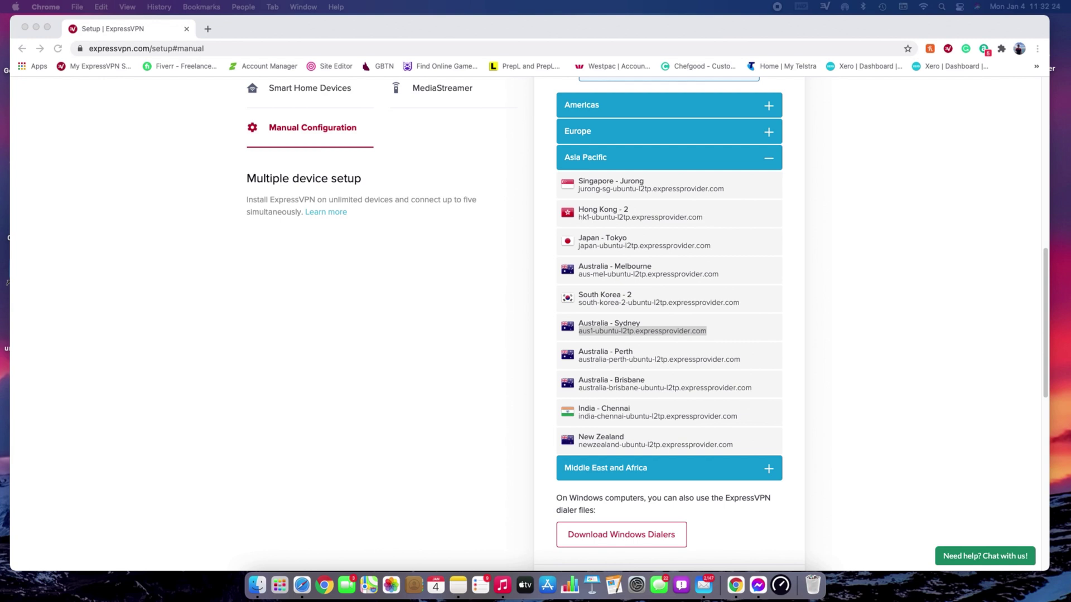
key("super+grave")
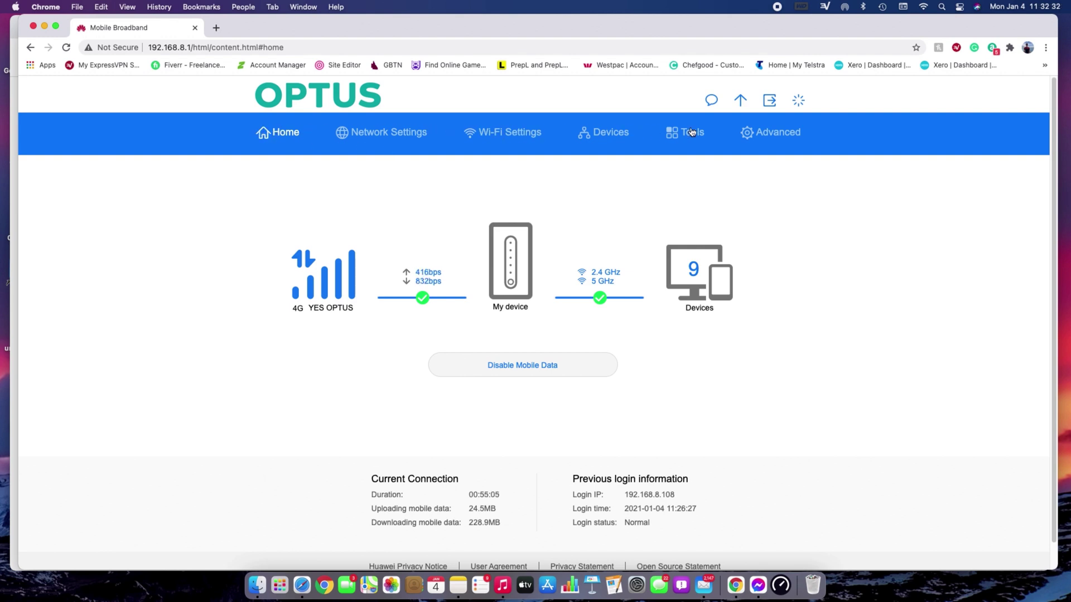
Go to Advanced > Router > VPN and enable the L2TP VPN client
left_click(782, 136)
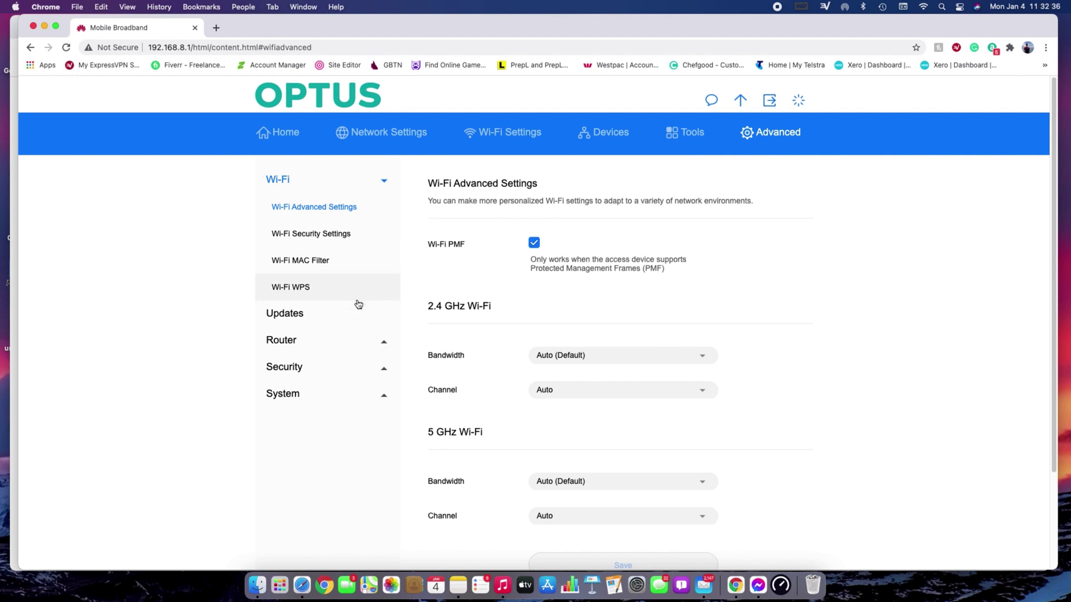
left_click(385, 347)
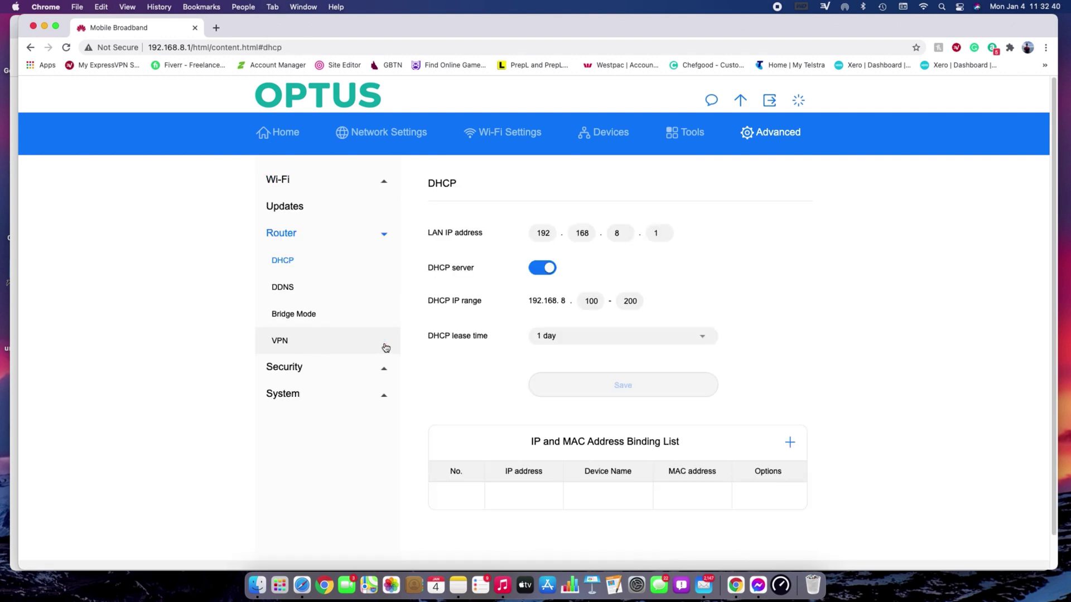
left_click(296, 345)
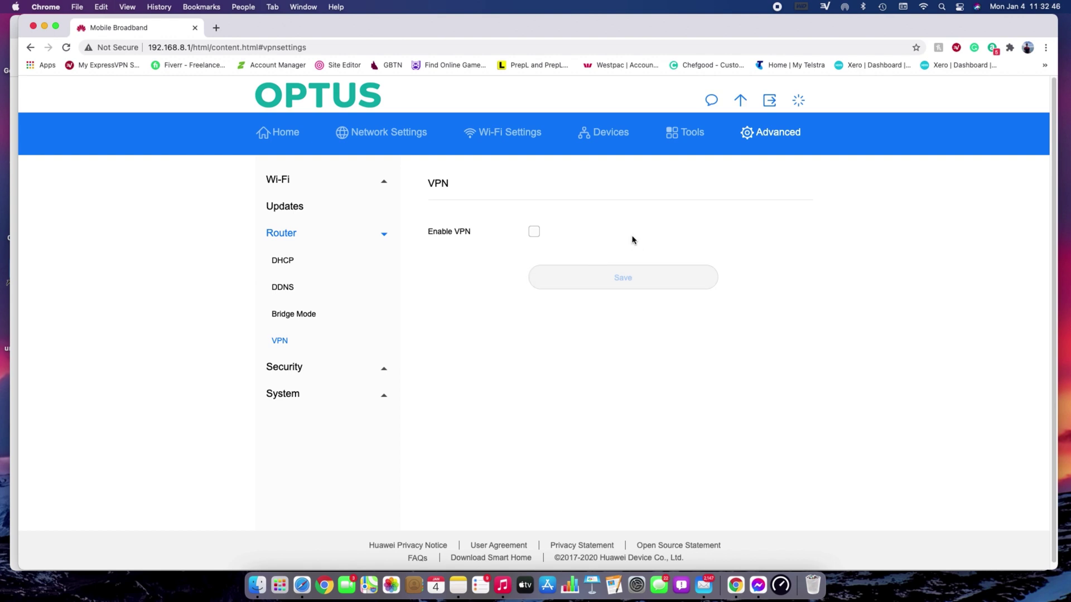
left_click(533, 232)
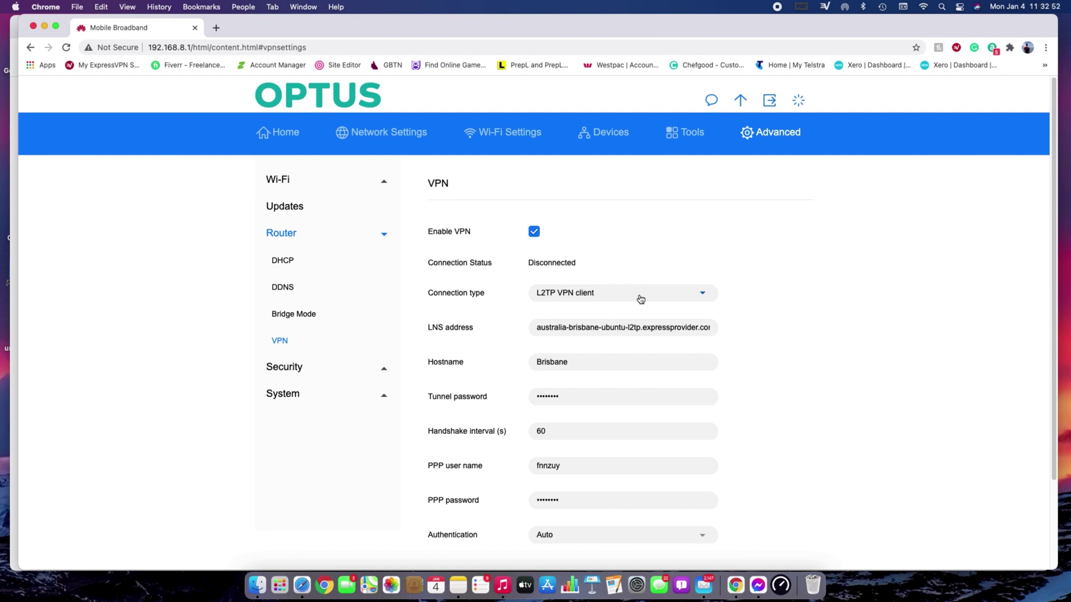
left_click(595, 327)
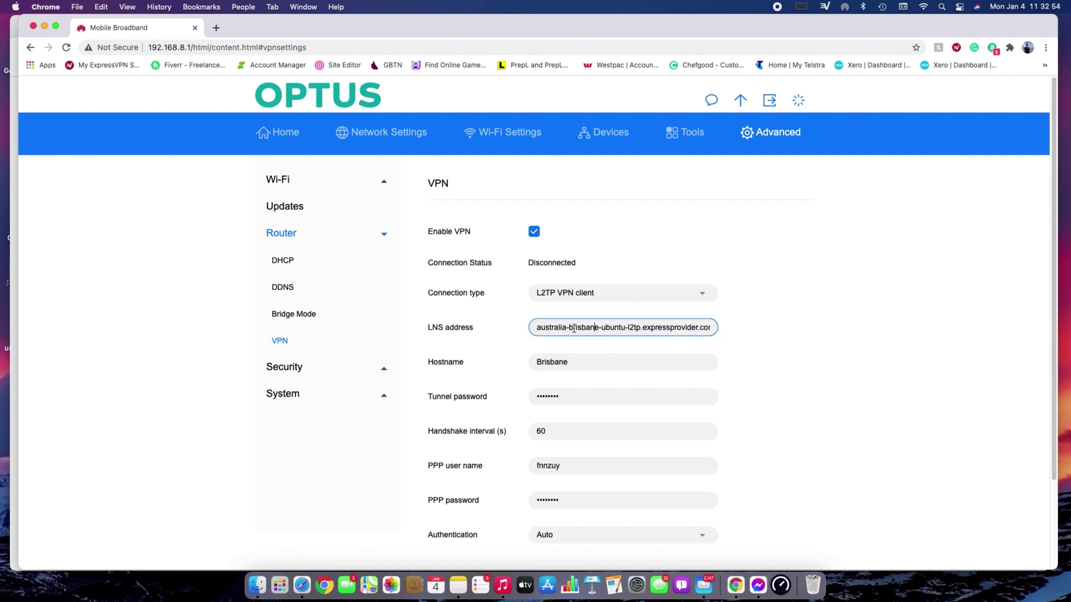
left_click(572, 300)
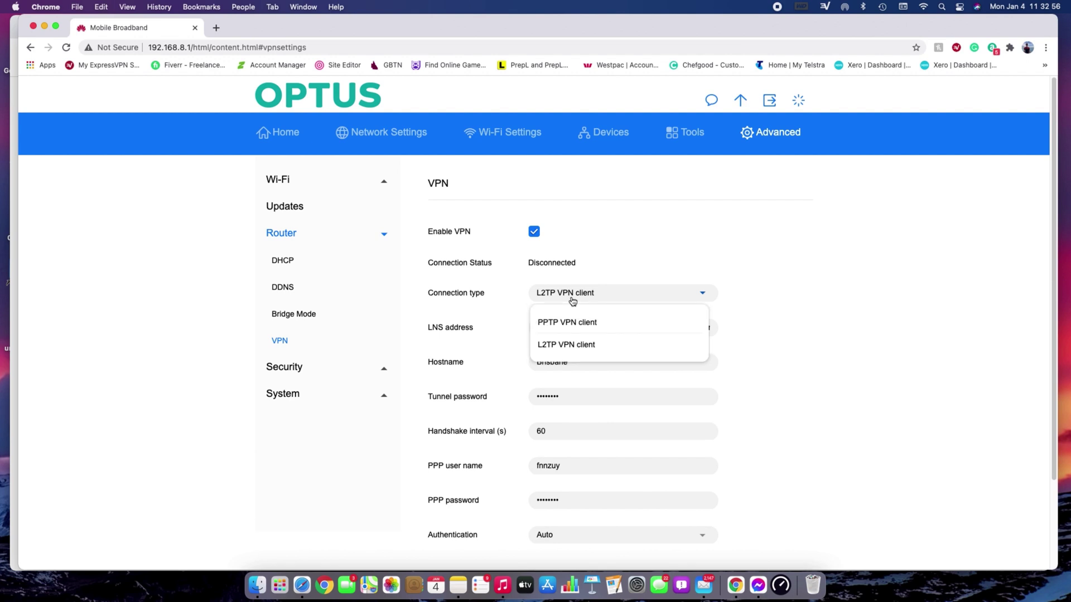
left_click(559, 346)
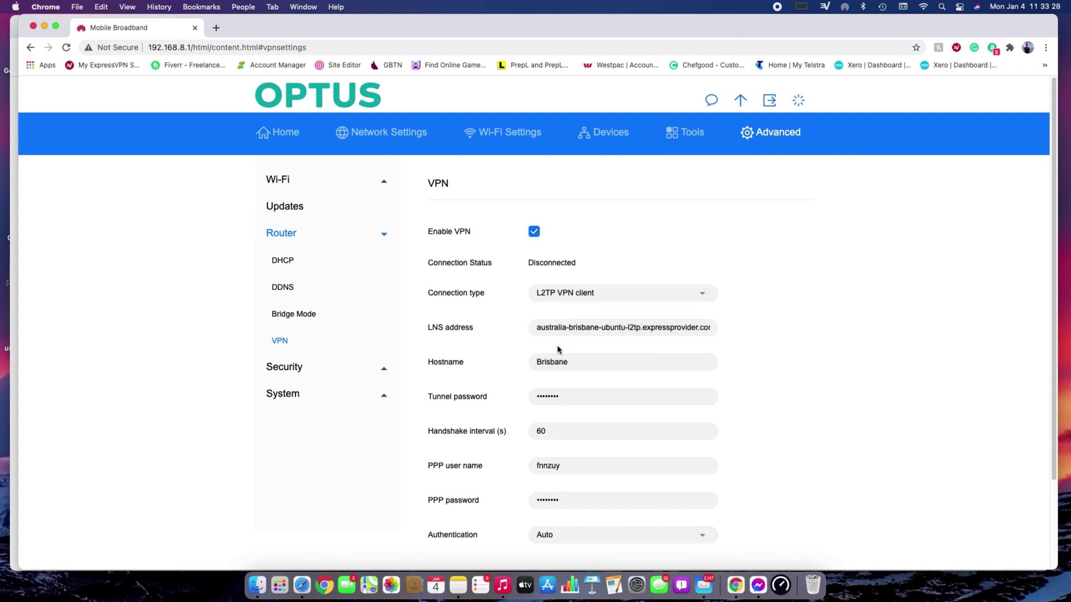
left_click(549, 324)
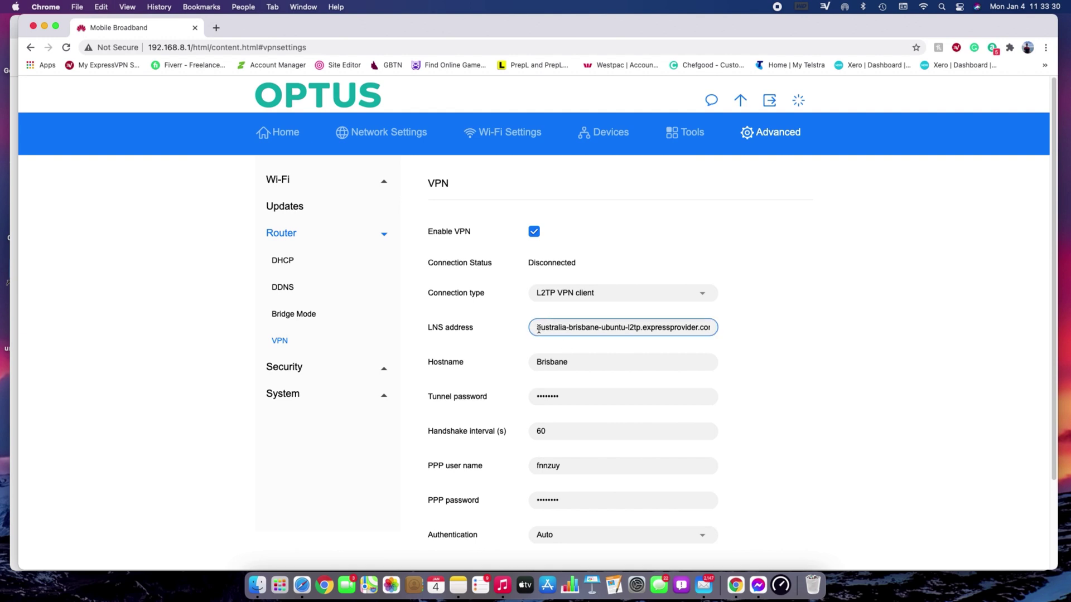
left_click(491, 338)
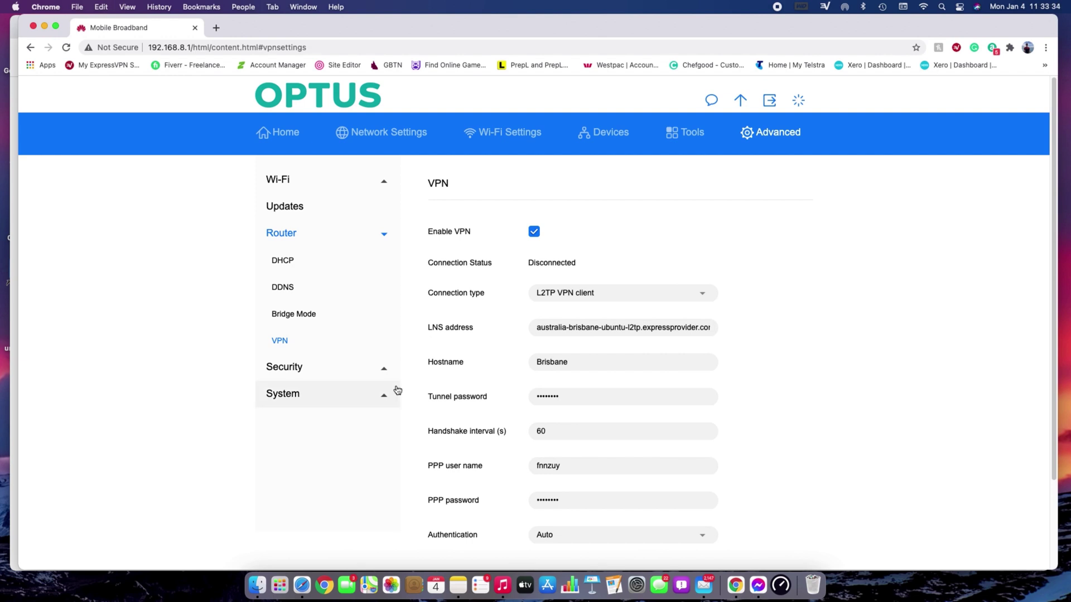
left_click(536, 328)
Replace the LNS address with aus1-ubuntu-l2tp.expressprovider.com and set Hostname to AUS1
left_click_drag(536, 328, 717, 332)
key("BackSpace")
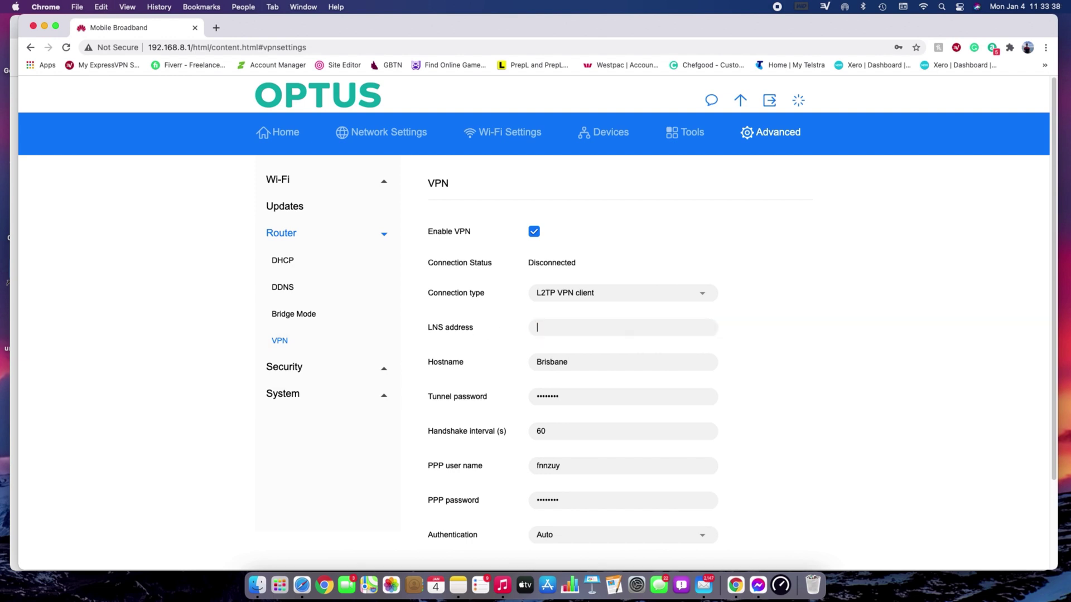
type("aus1-ubuntu-l2tp.expressprovider.com")
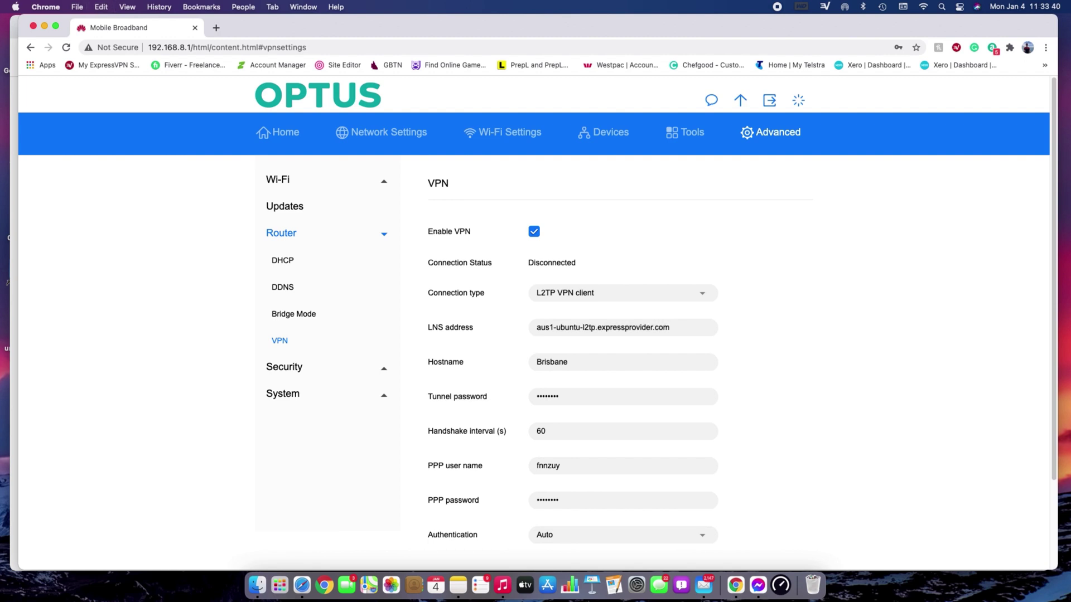
left_click(643, 357)
type("AUS")
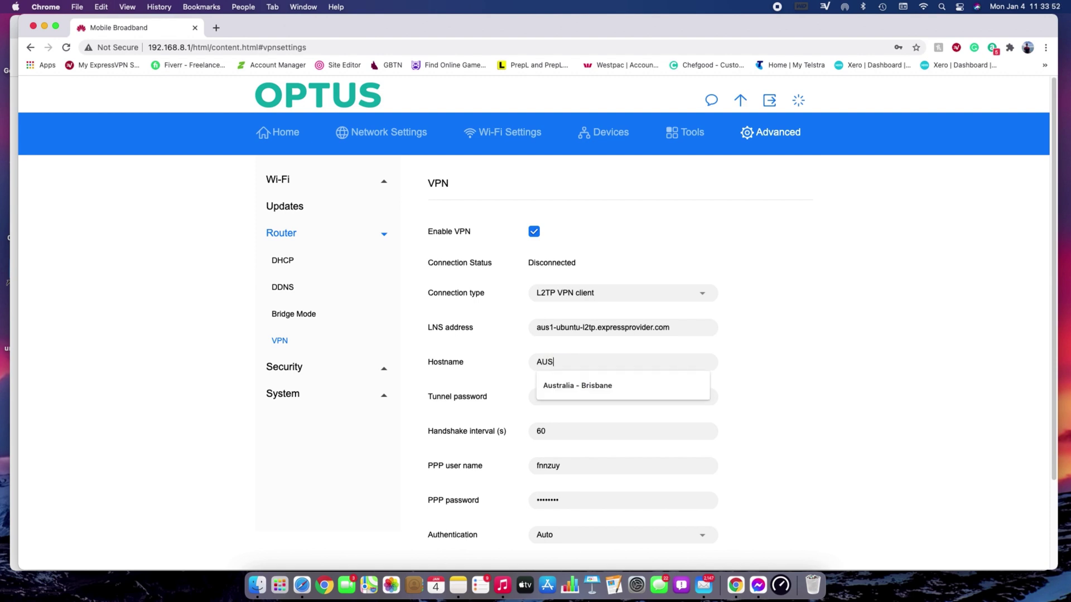
type("1")
left_click(560, 324)
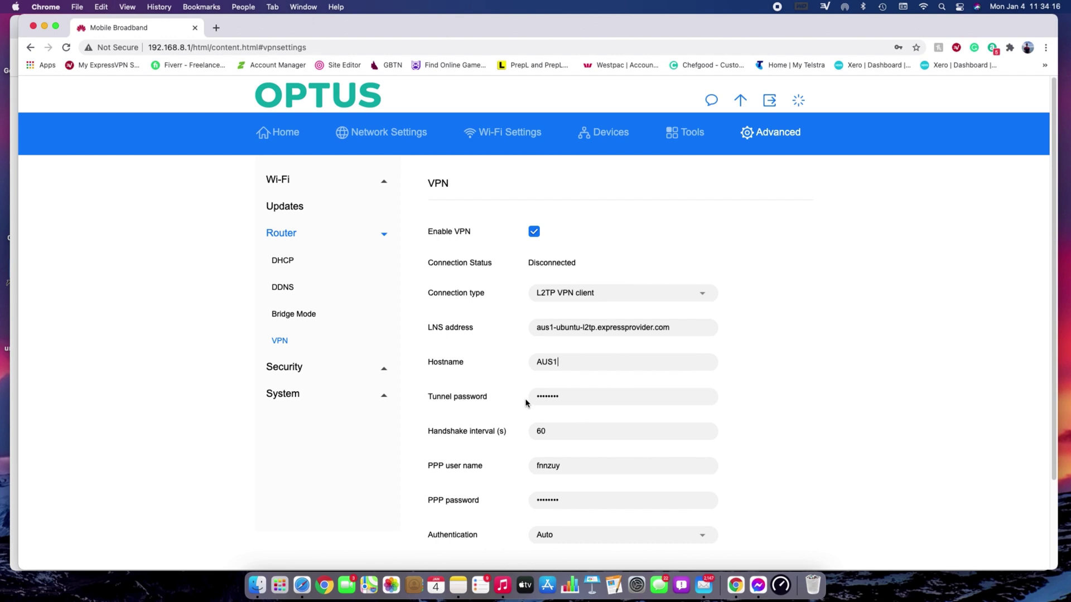
Keep Auto as the authentication method and save the VPN settings
scroll(525, 429, "down", 2)
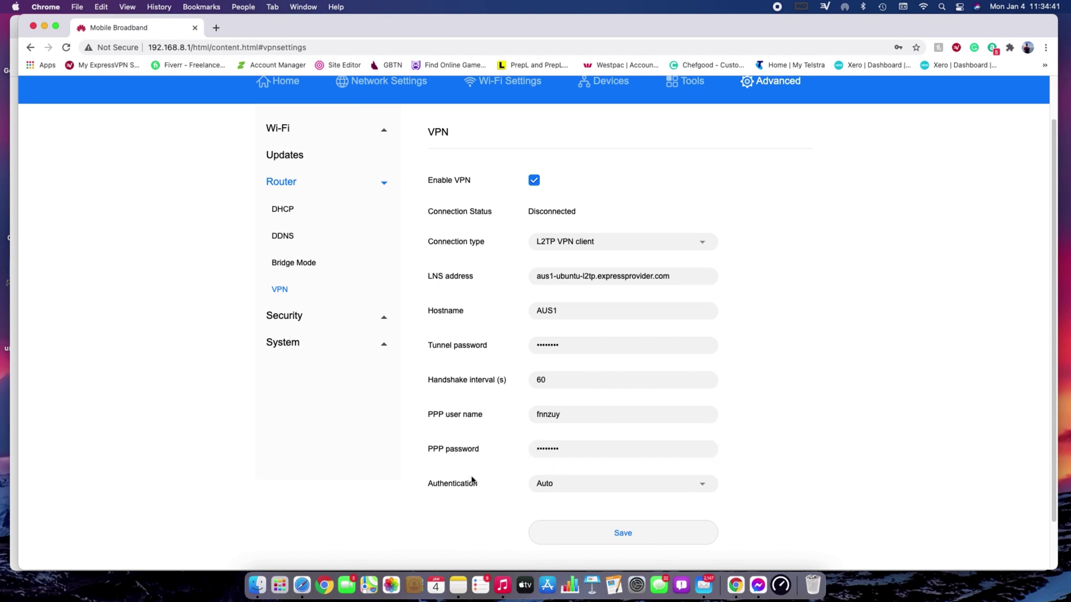
left_click(636, 485)
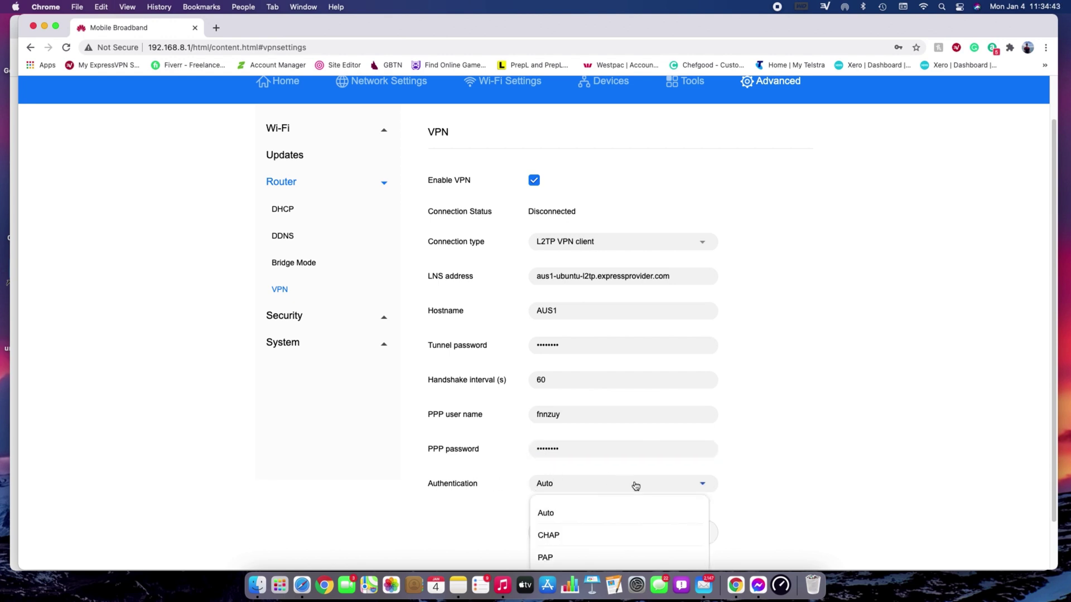
scroll(638, 494, "down", 2)
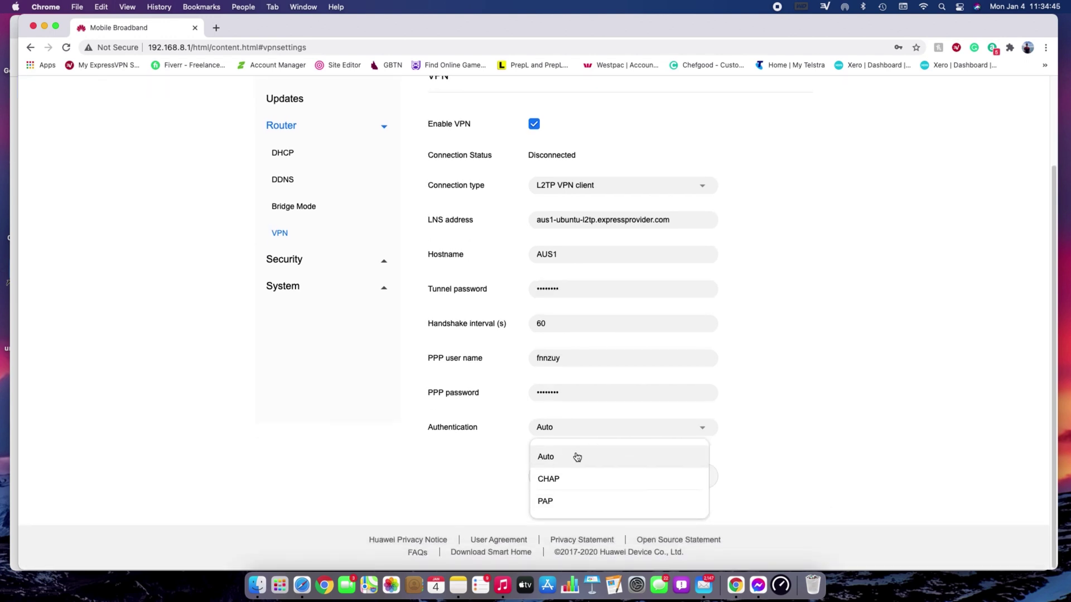
left_click(669, 432)
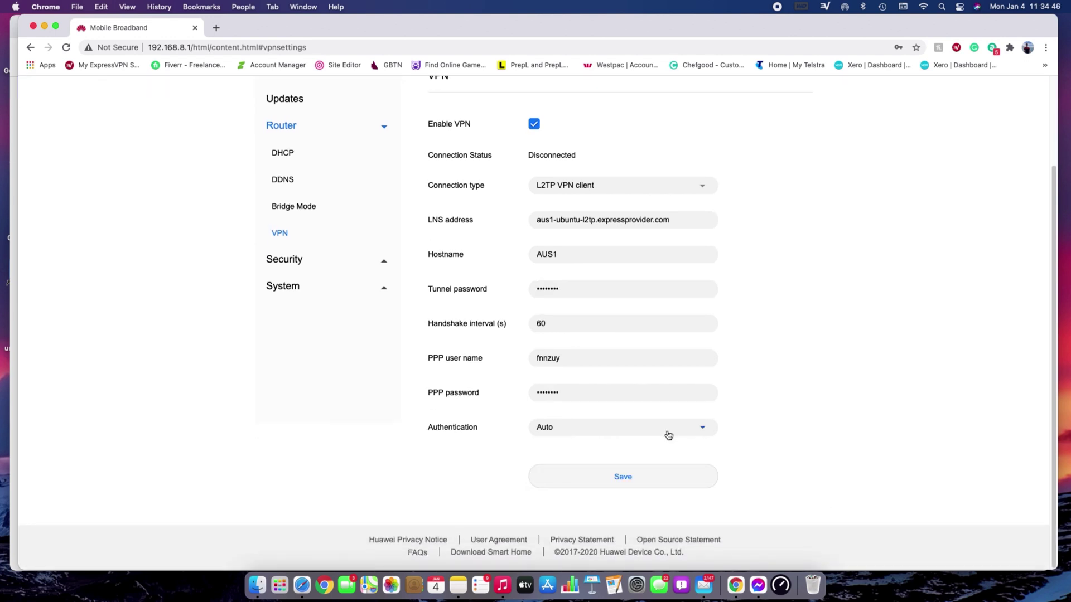
left_click(602, 400)
left_click(597, 477)
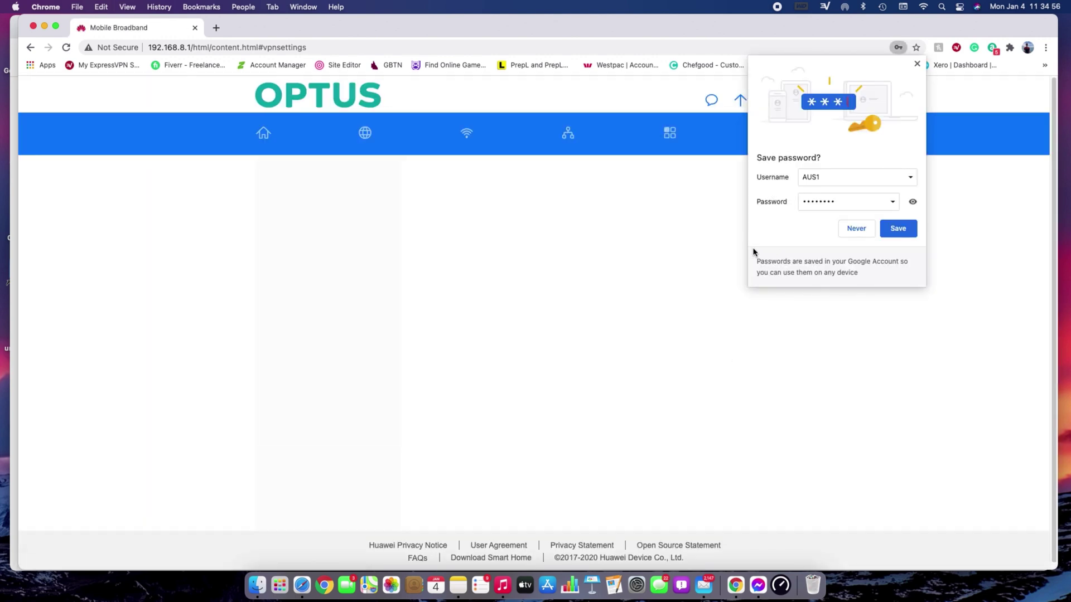
Decline Chrome's password saving and confirm the VPN status reads Connected
left_click(855, 230)
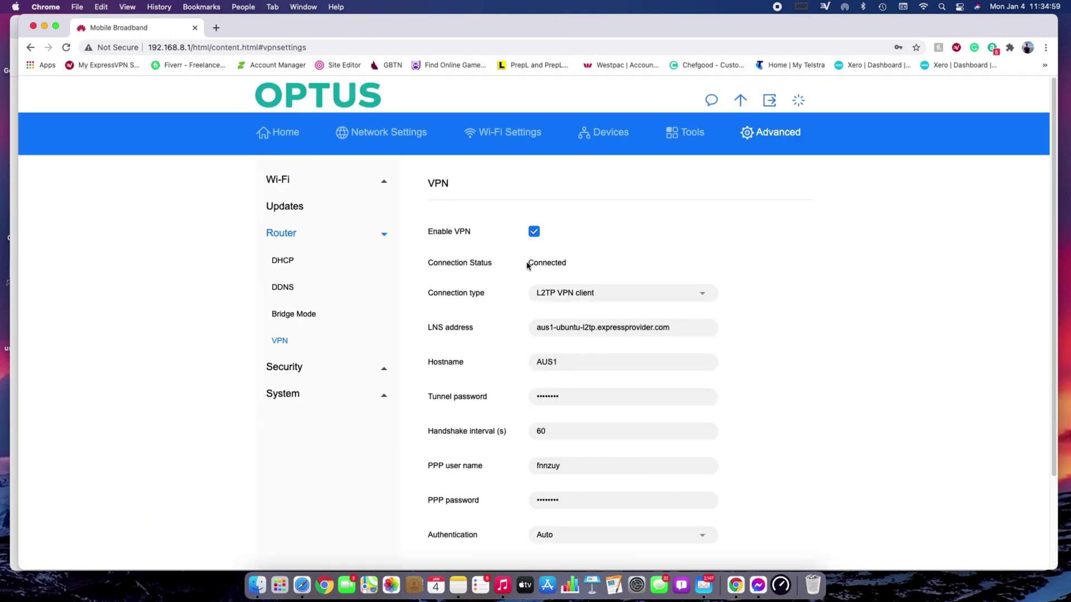
left_click_drag(546, 263, 566, 261)
left_click(605, 263)
left_click(215, 29)
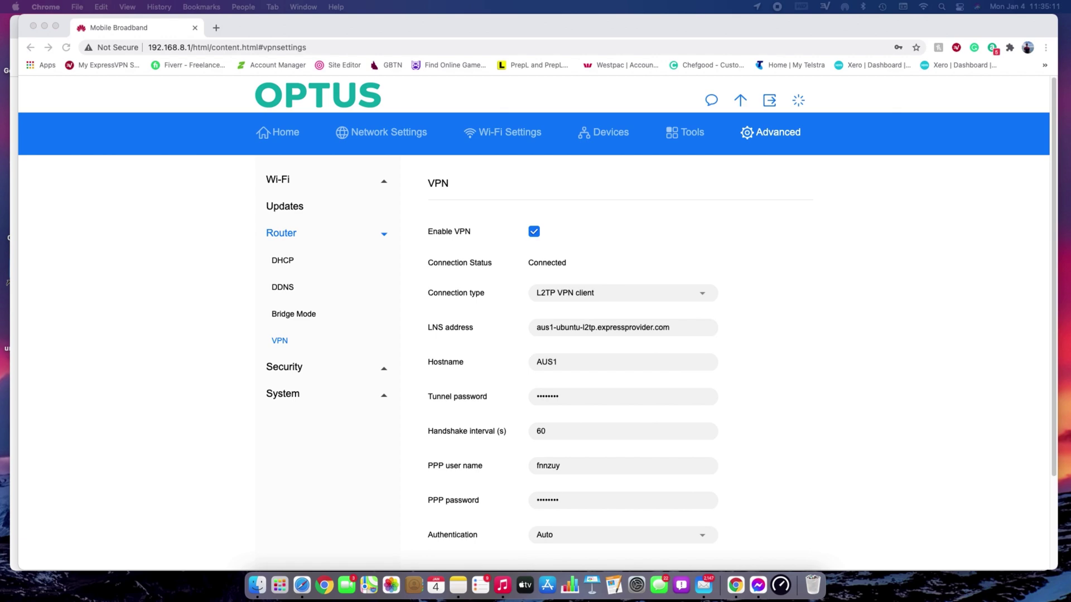
Open the whatismyipaddress.com result from the Google 'ip' search
key("super+grave")
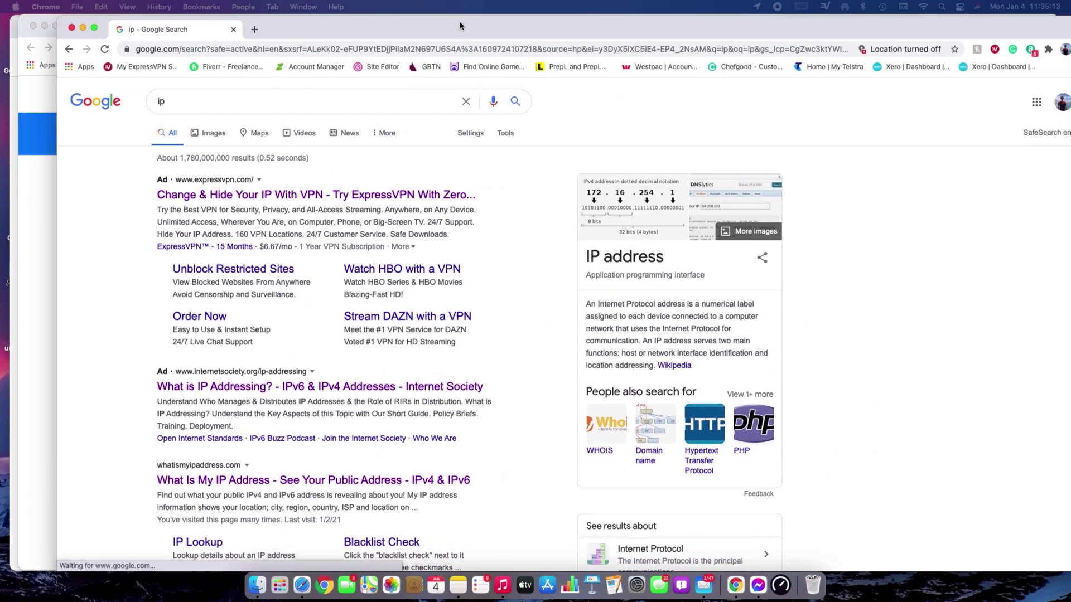
scroll(433, 192, "down", 3)
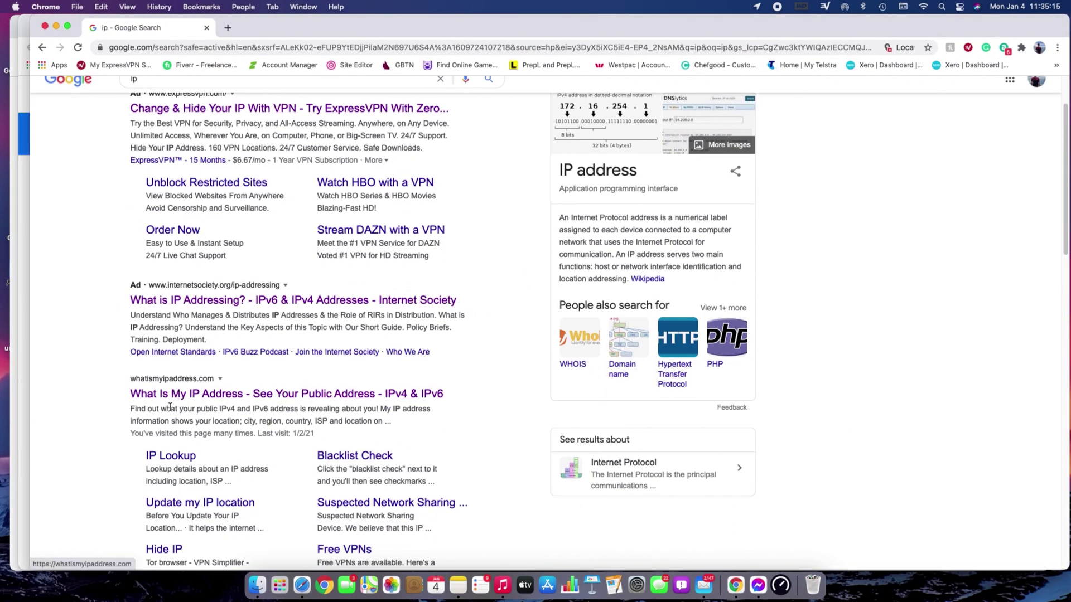
left_click(184, 395)
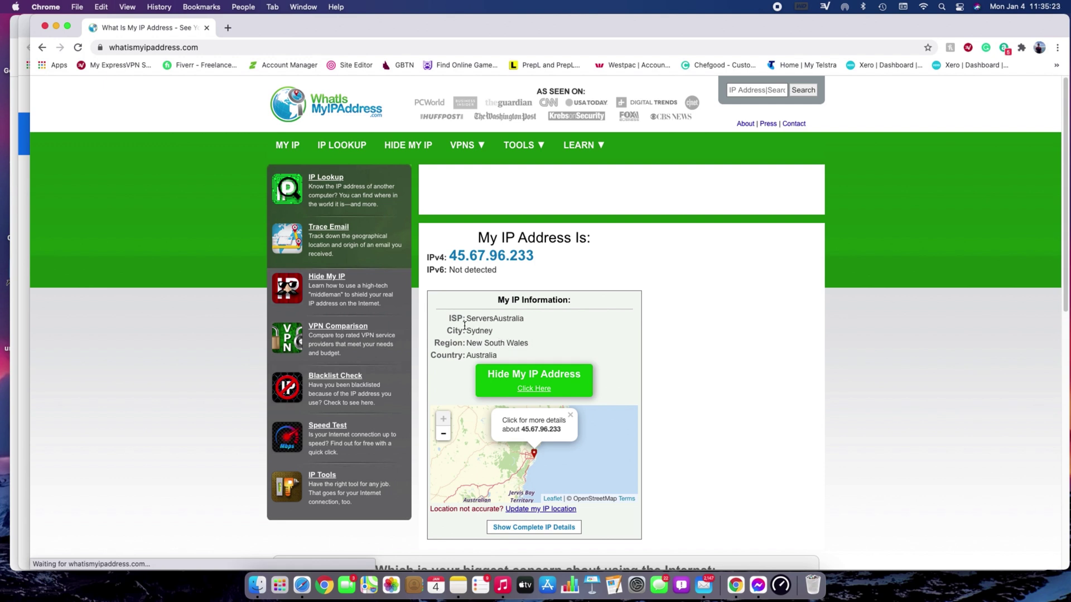
Check the lookup shows ISP ServersAustralia in Sydney, then return to the router VPN page
left_click_drag(467, 319, 528, 320)
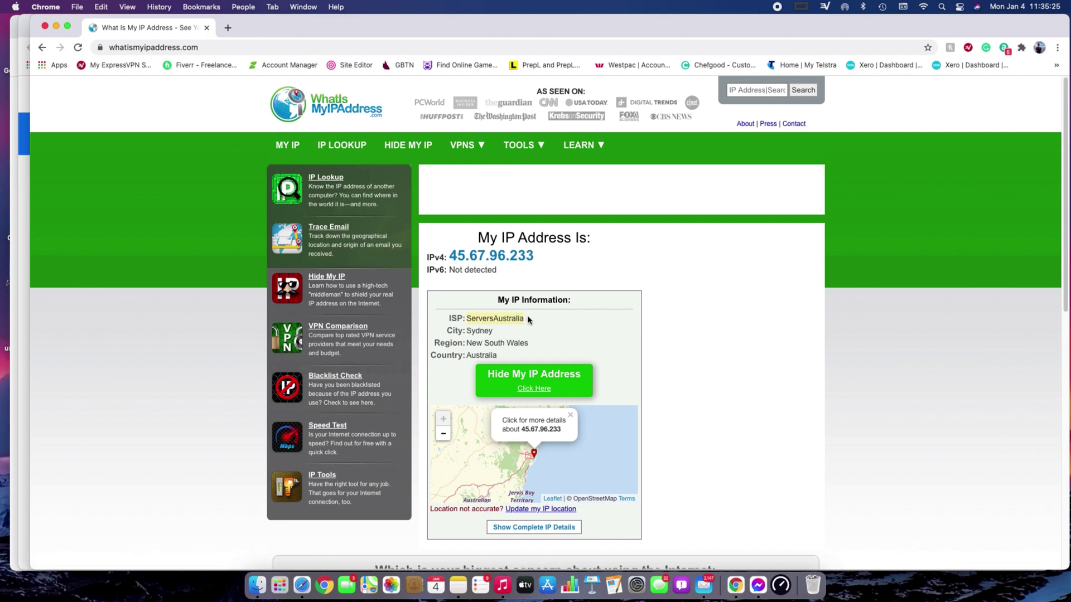
left_click(498, 314)
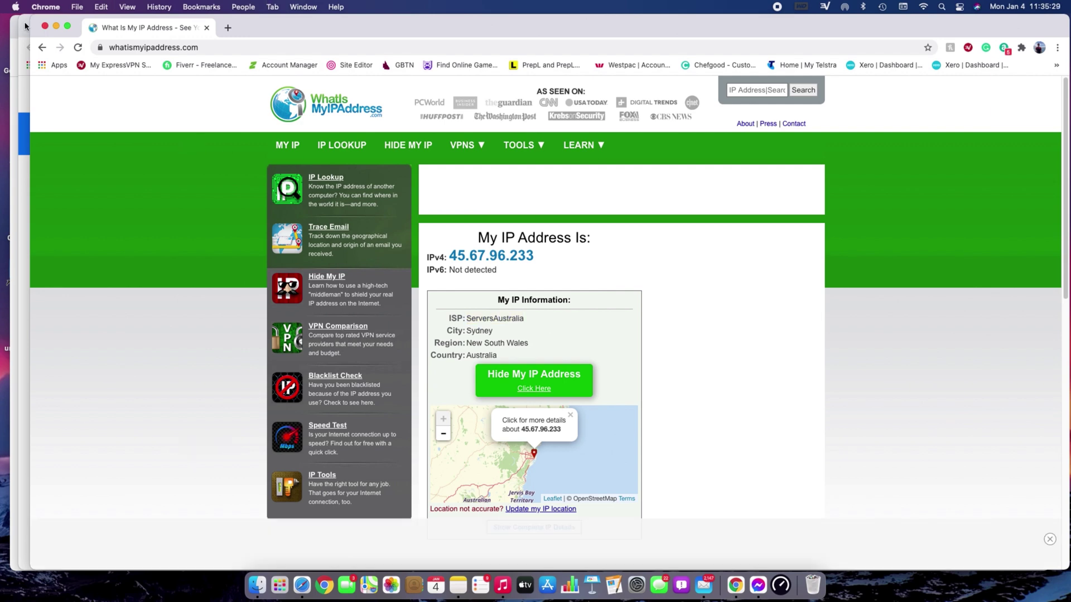
key("super+grave")
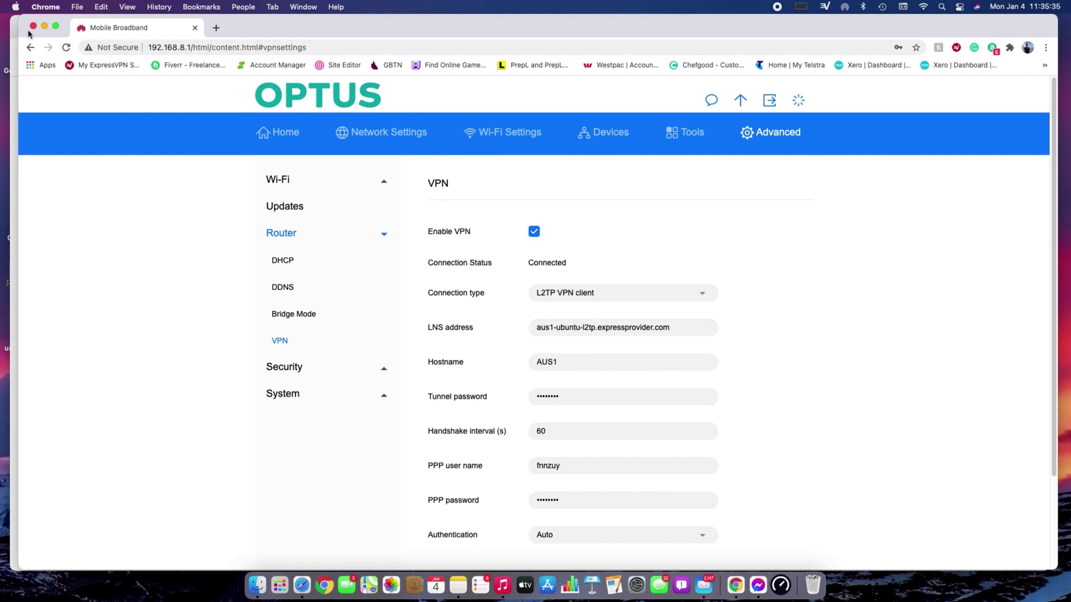
Copy the Singapore - Jurong L2TP hostname from ExpressVPN and return to the router admin
key("super+grave")
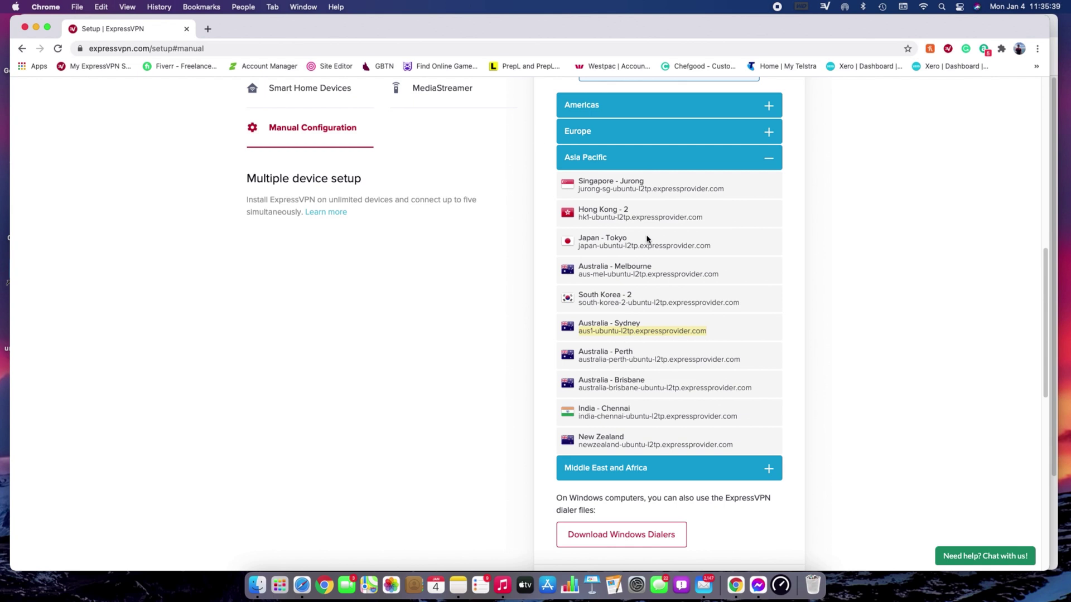
left_click(624, 193)
key("super+c")
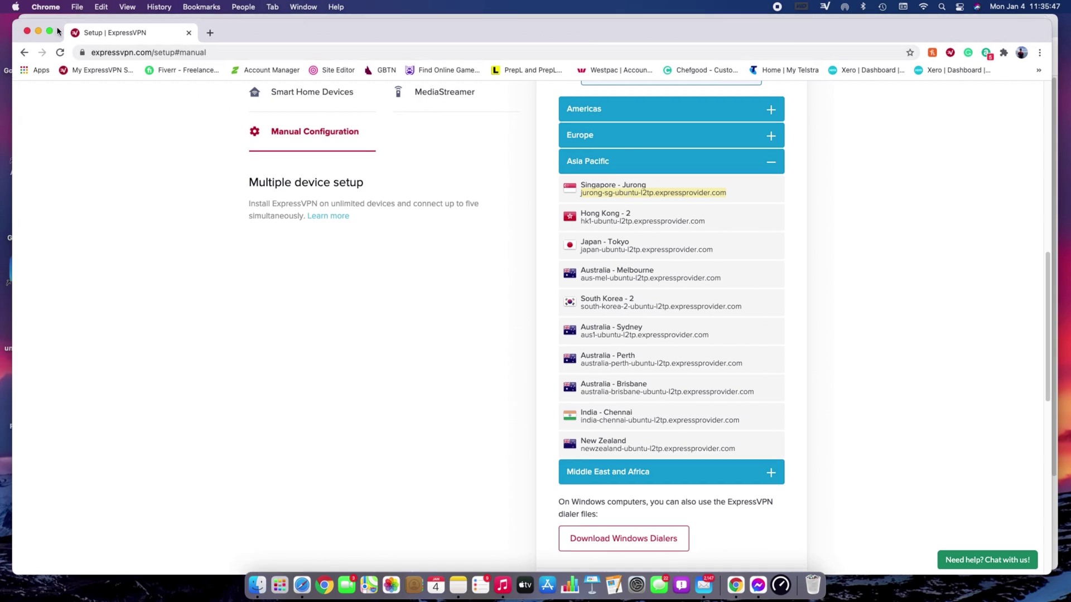
left_click_drag(56, 26, 77, 97)
left_click(81, 74)
left_click(669, 325)
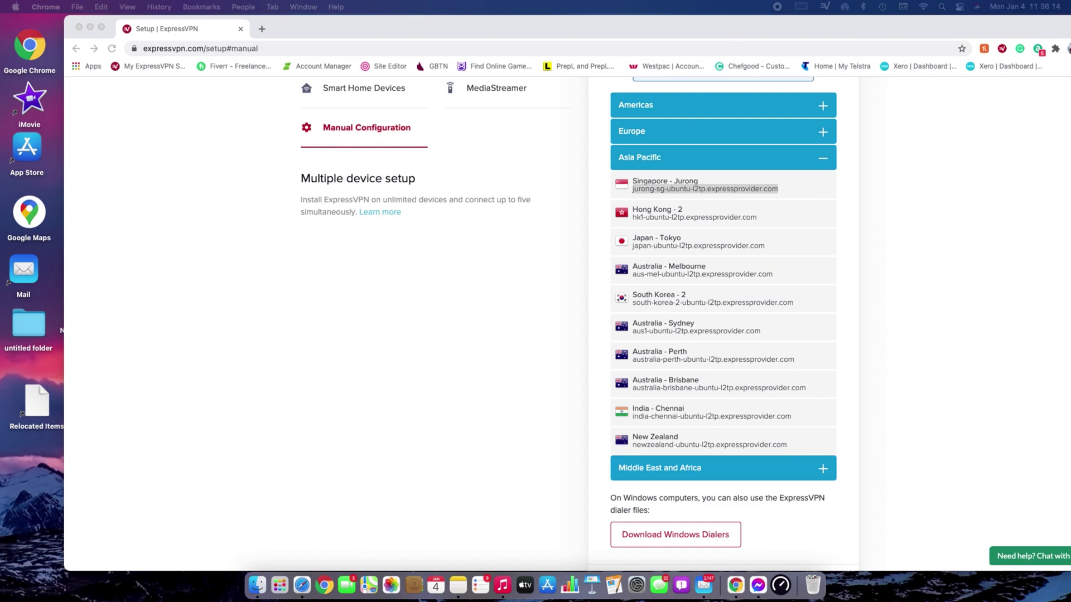
key("super+grave")
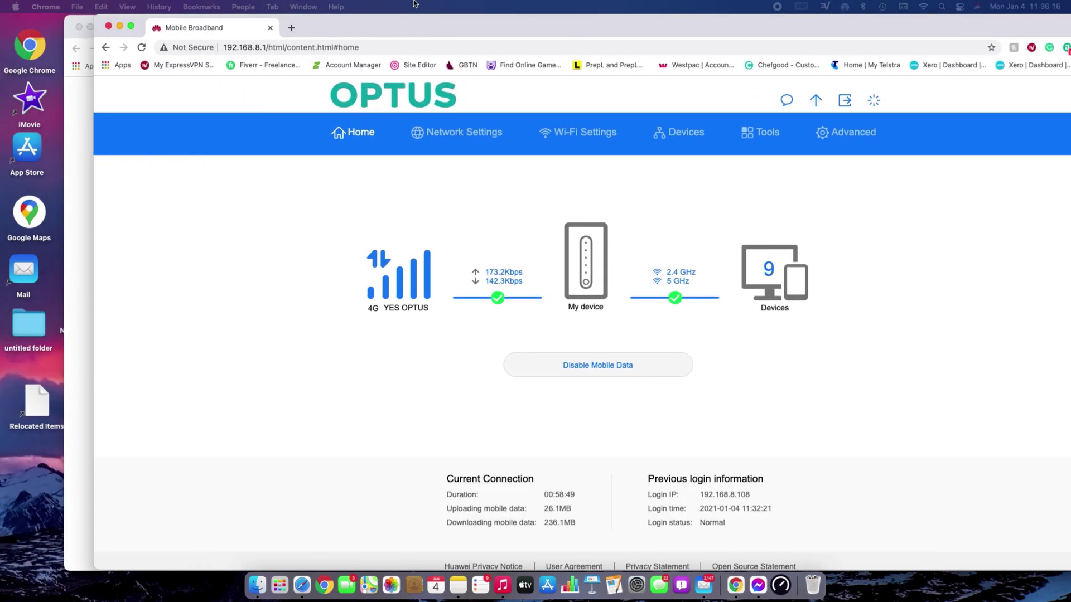
Open the Advanced > Router > VPN settings page
left_click(823, 134)
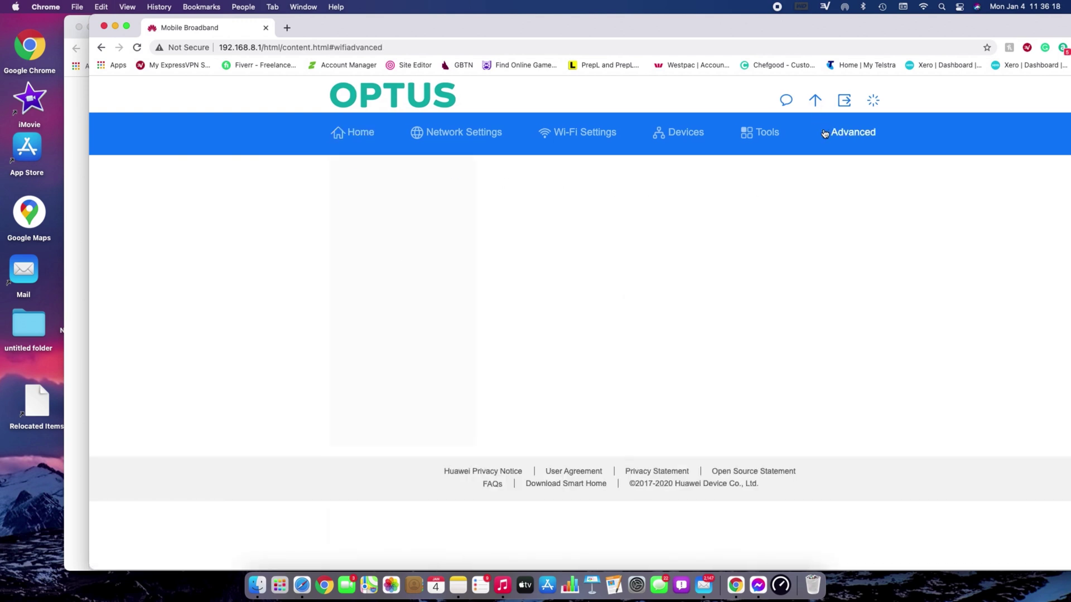
left_click(366, 341)
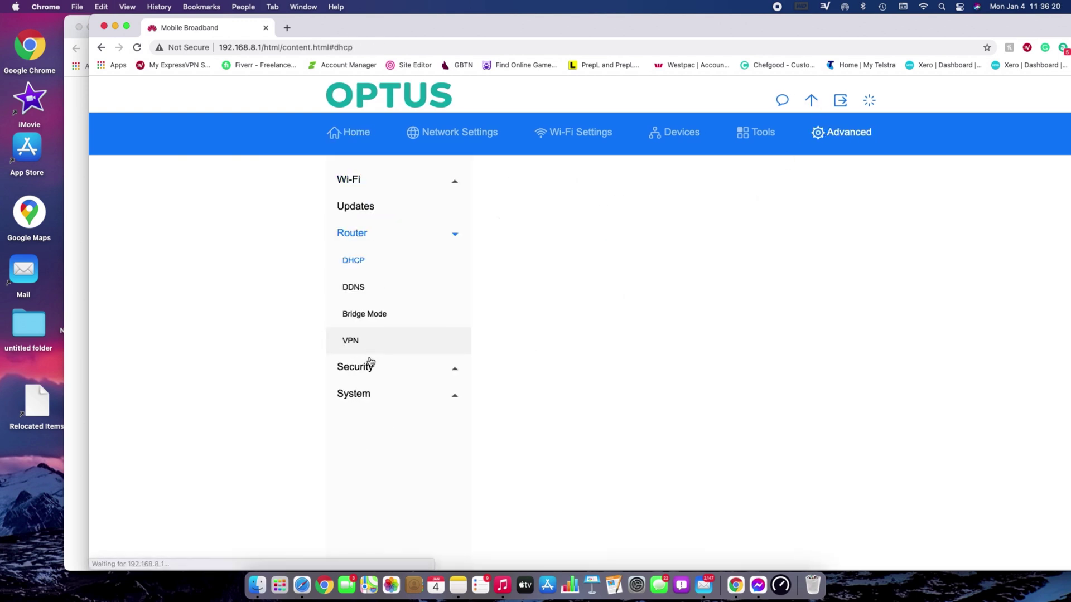
left_click(368, 342)
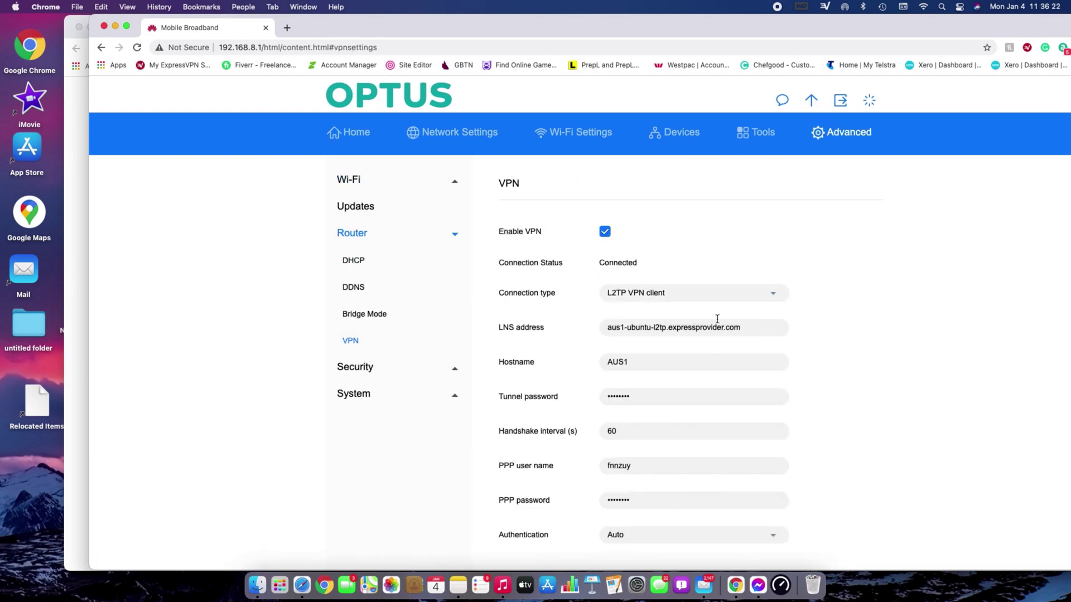
Replace the LNS address with jurong-sg-ubuntu-l2tp.expressprovider.com, save, and decline password saving
left_click(752, 326)
left_click_drag(752, 326, 605, 328)
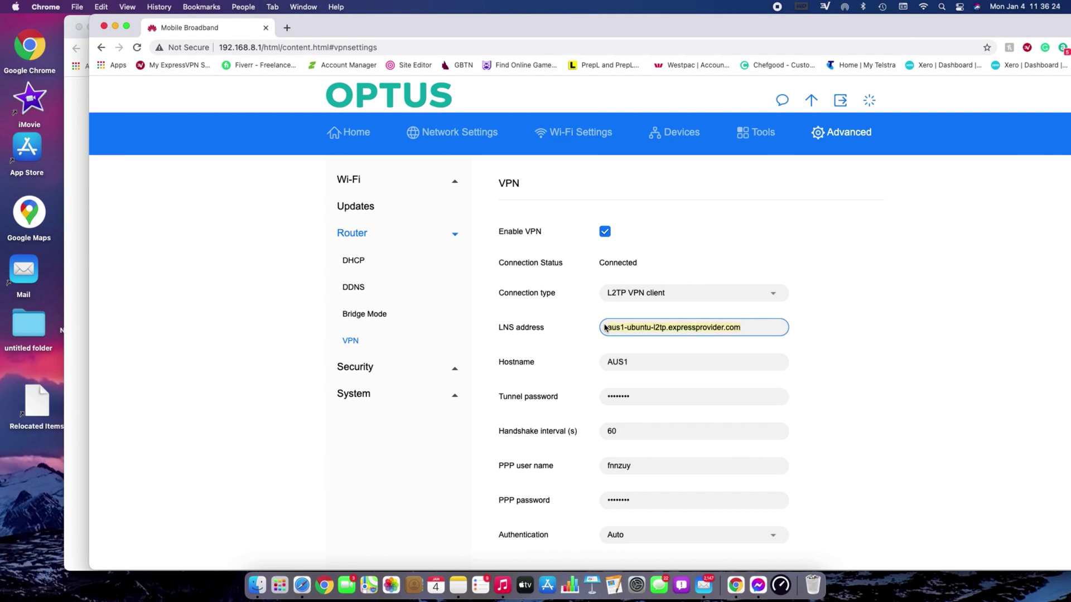
key("super+v")
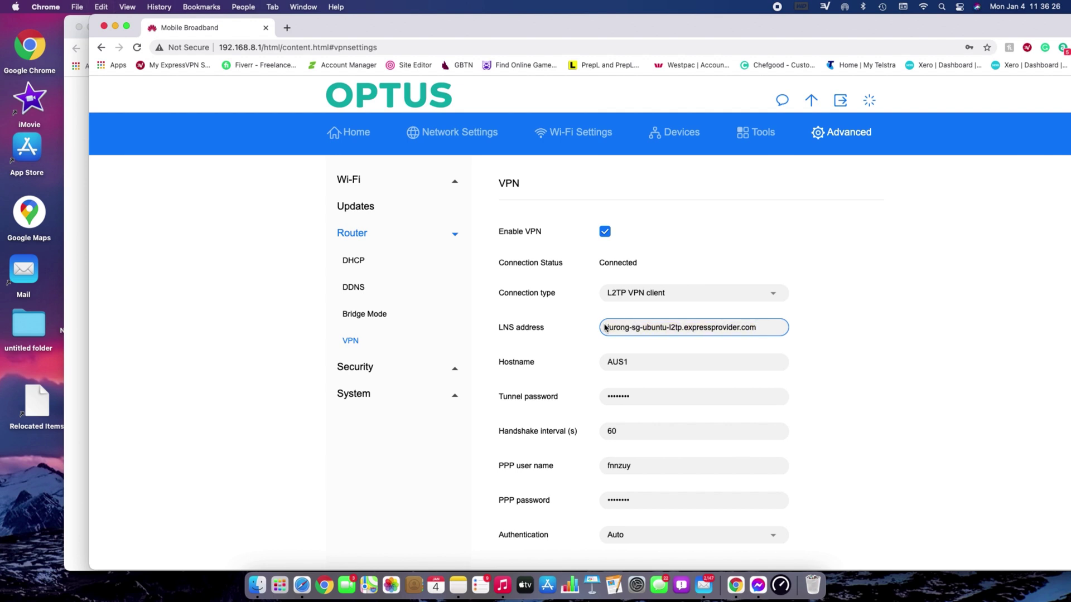
scroll(645, 335, "down", 3)
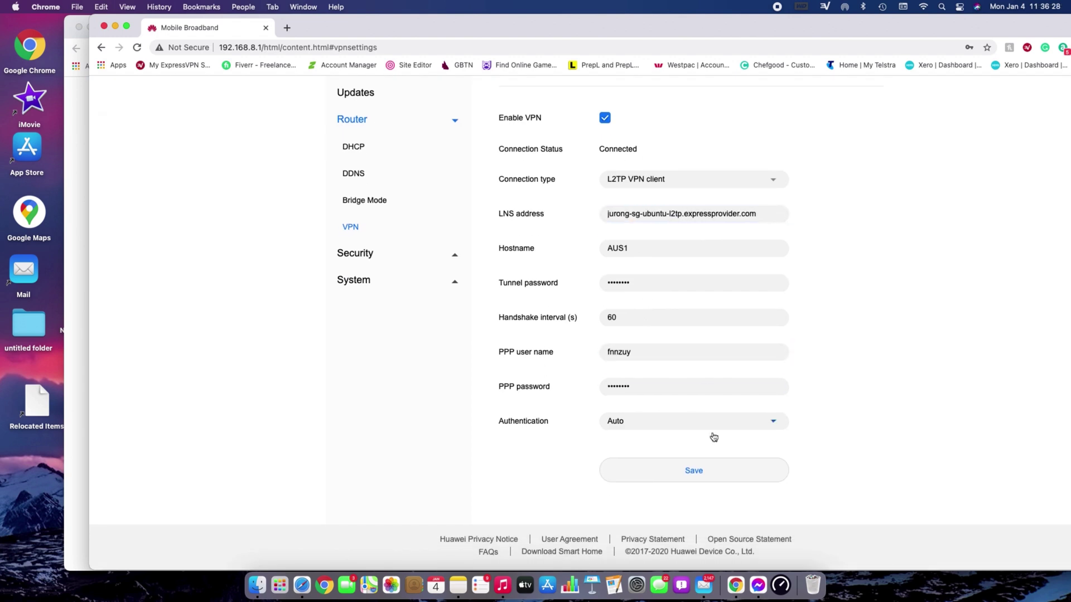
left_click(708, 473)
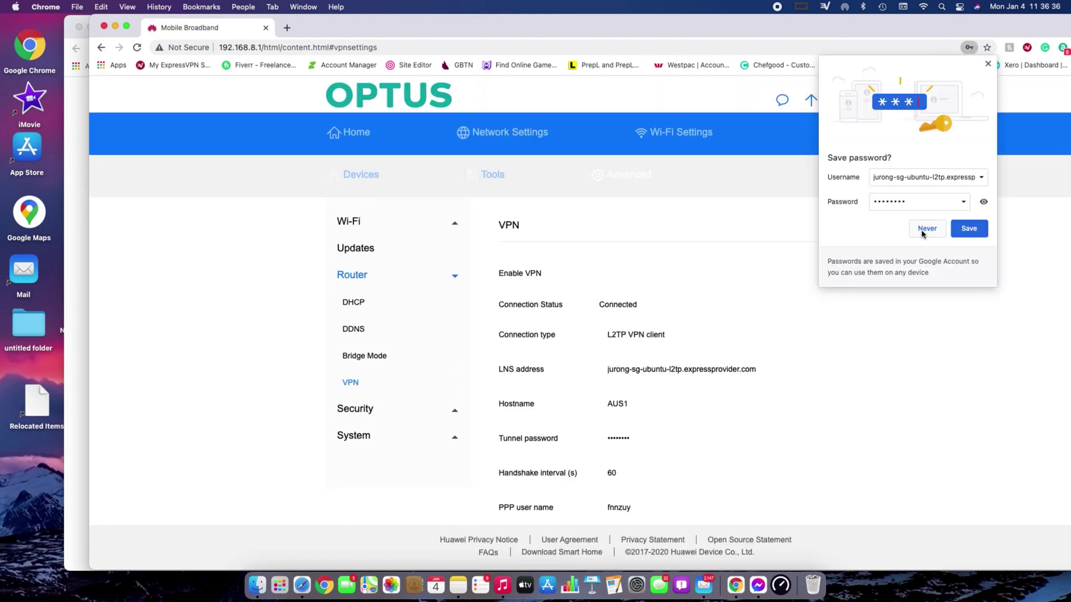
left_click(926, 226)
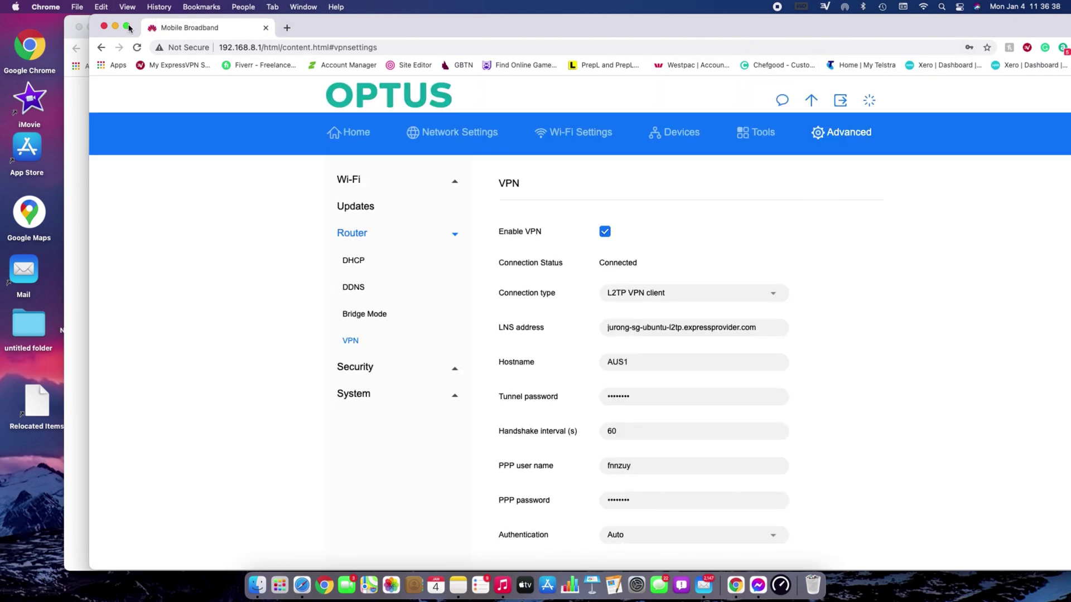
Reopen the whatismyipaddress.com result from Google's 'ip' search to check the new IP
key("super+grave")
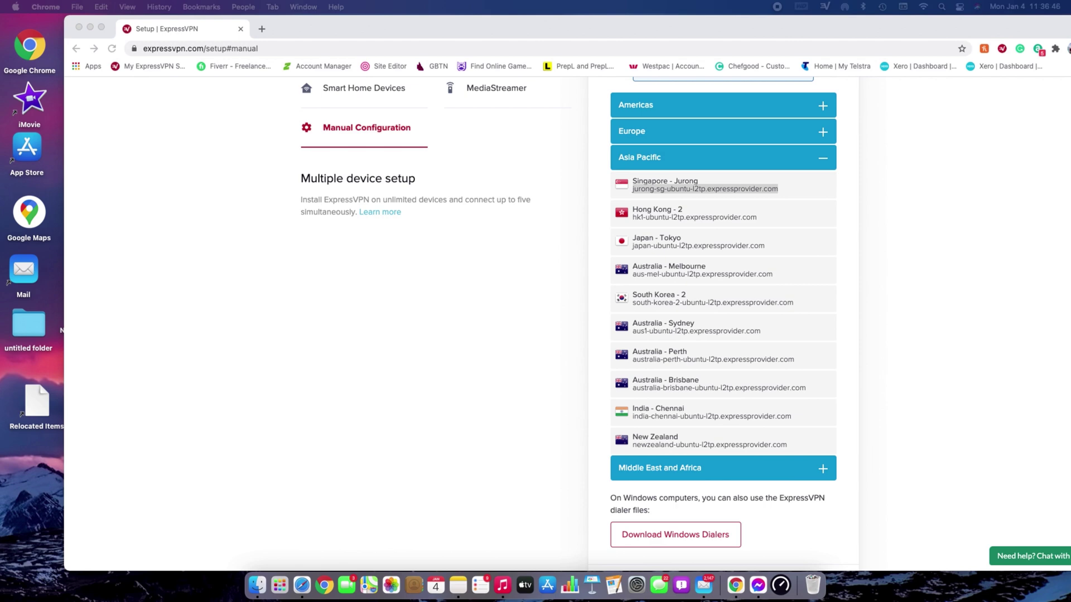
key("super+grave")
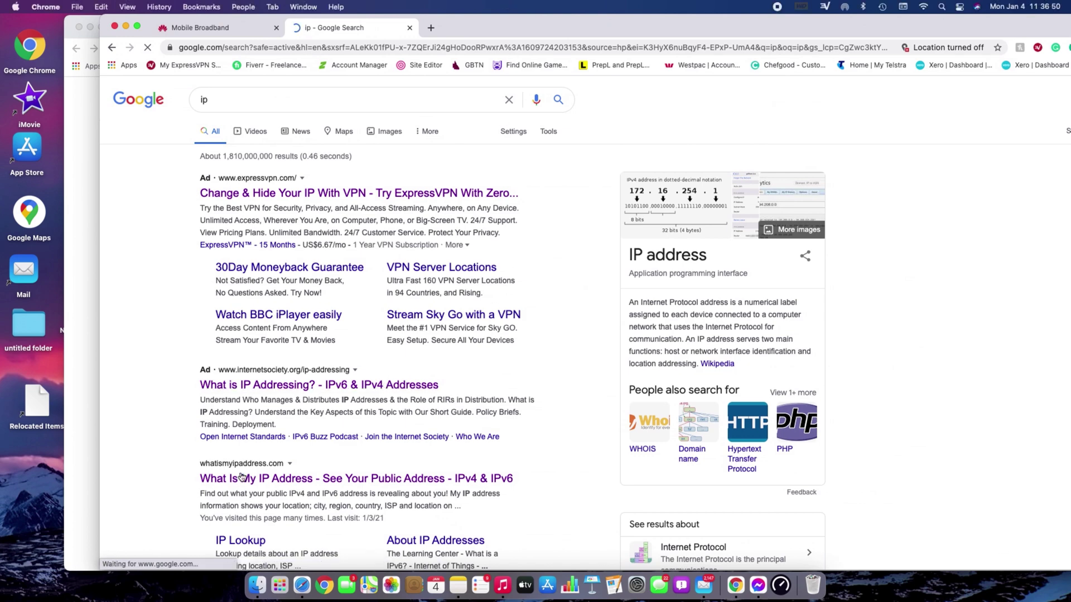
left_click(236, 479)
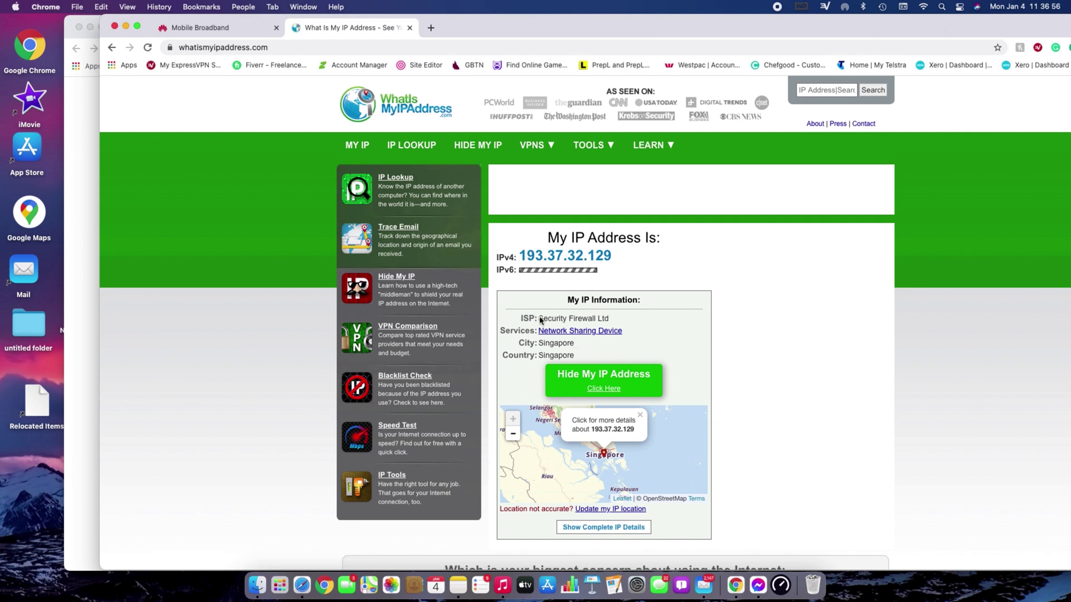
Highlight the ISP name Security Firewall Ltd to confirm the Singapore IP address
left_click_drag(540, 319, 624, 322)
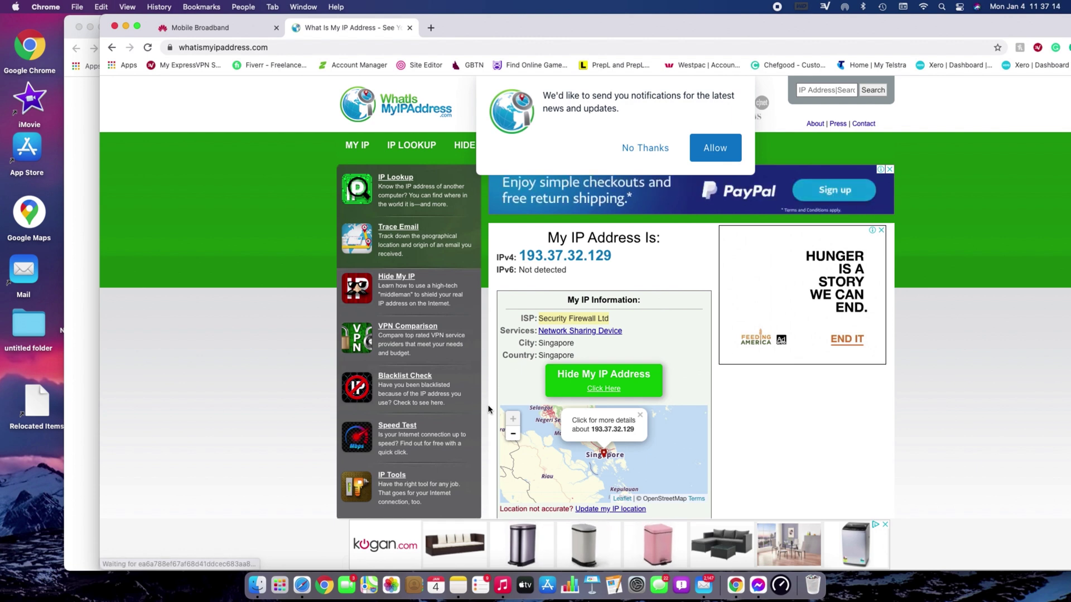
Return to the router's VPN settings page showing the jurong-sg-ubuntu-l2tp connection
left_click(192, 29)
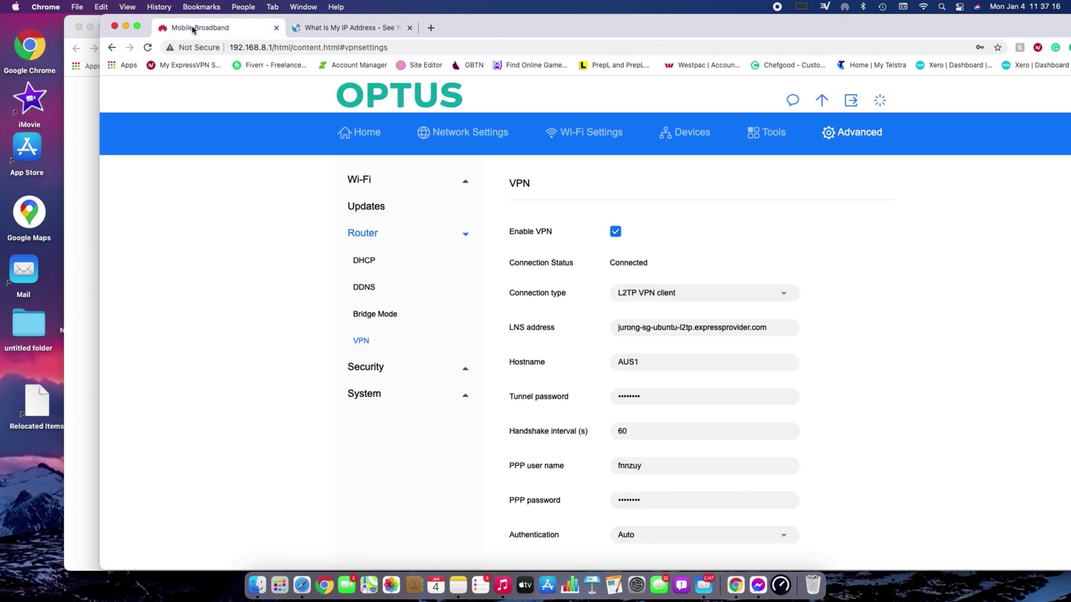